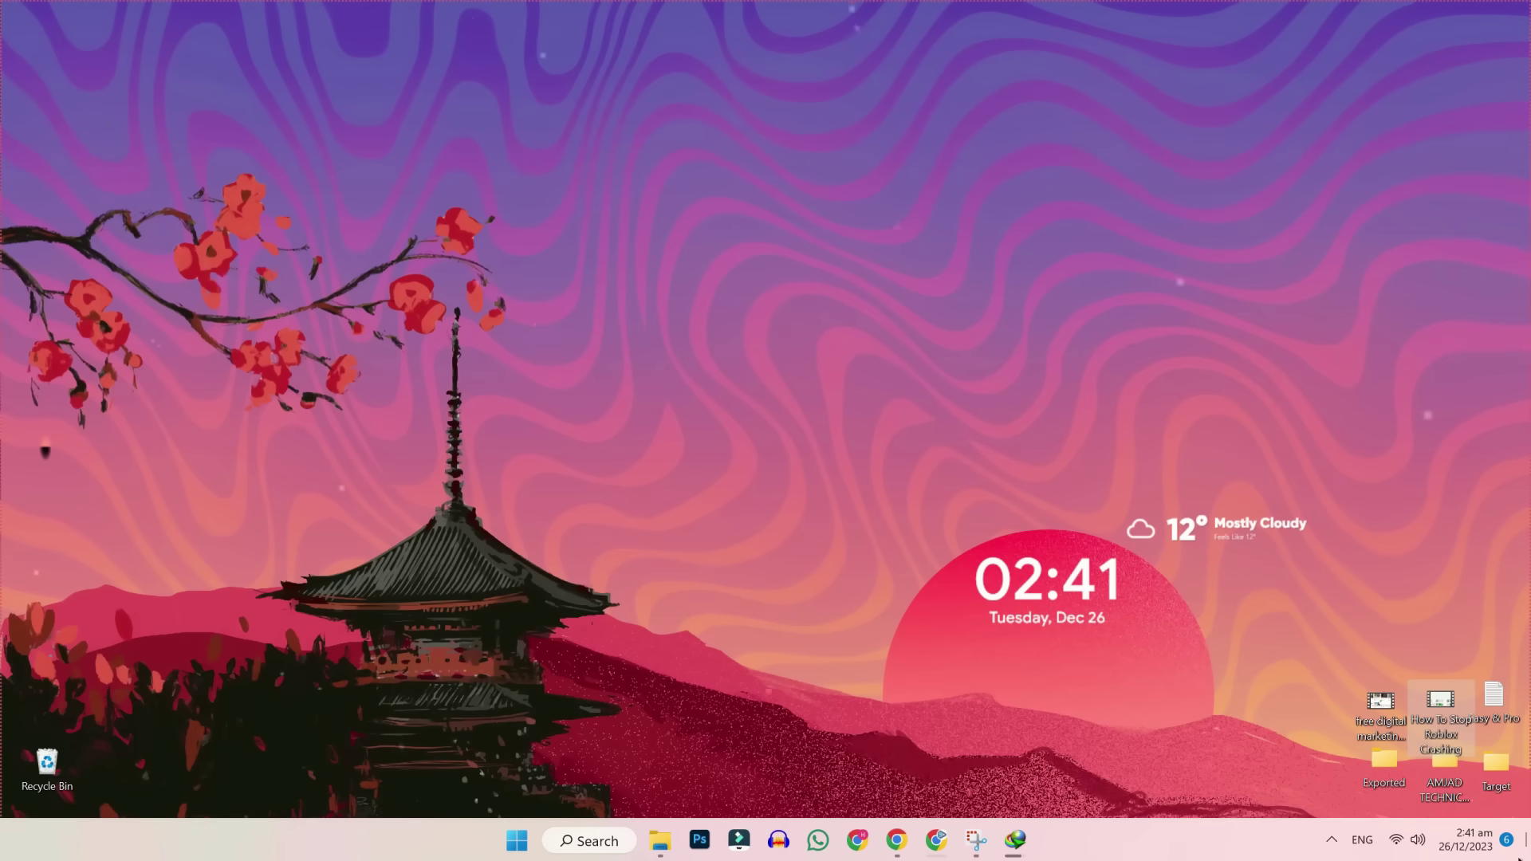
Step: Search the computer for "rob" and open the file location of Roblox Player
{"action": "left_click", "coordinate": [518, 841]}
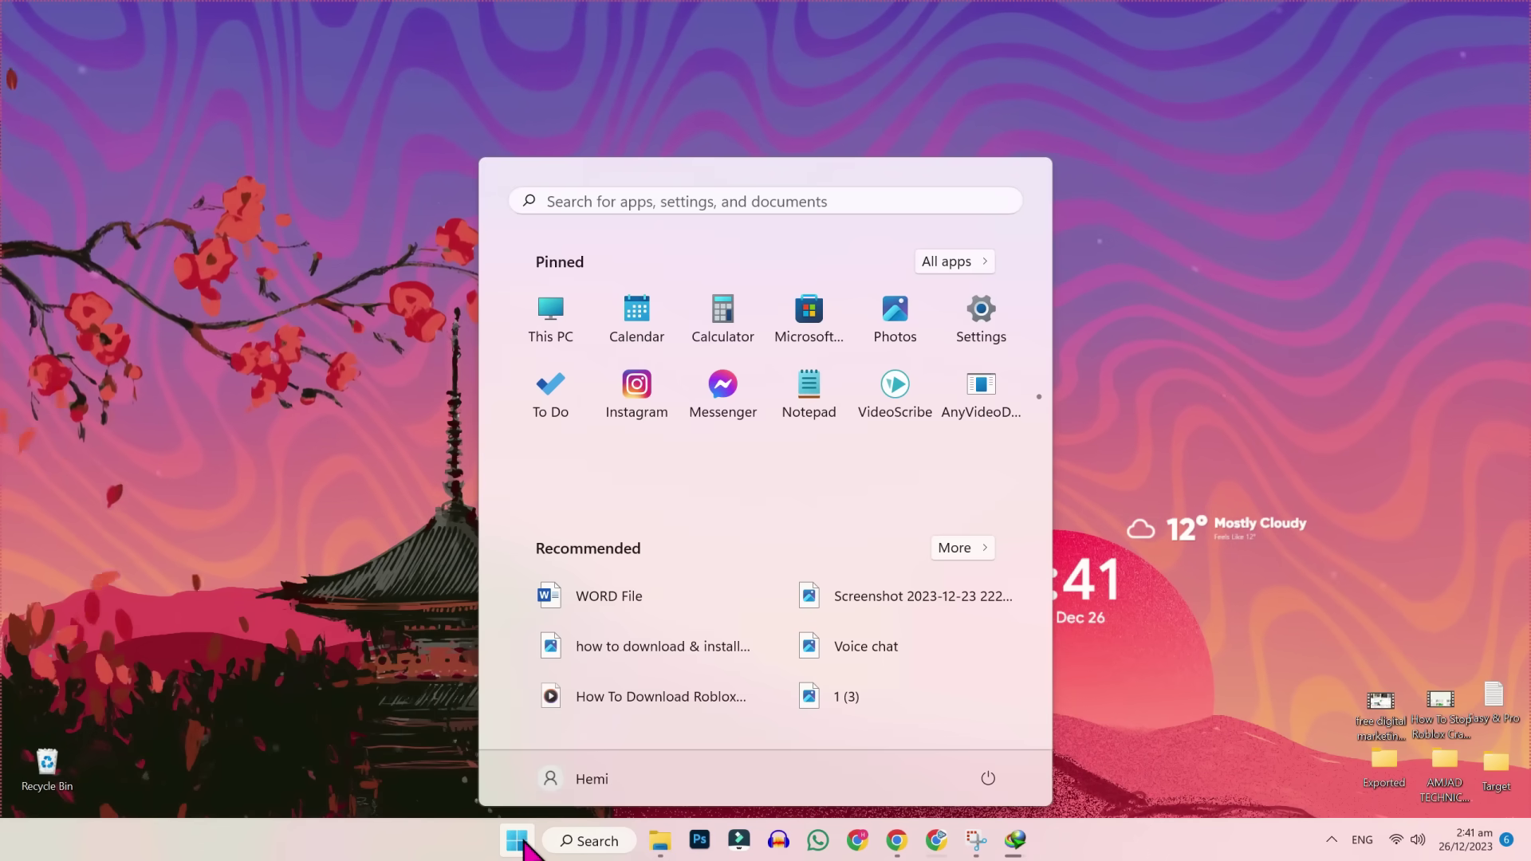
{"action": "left_click", "coordinate": [708, 202]}
{"action": "type", "text": "r"}
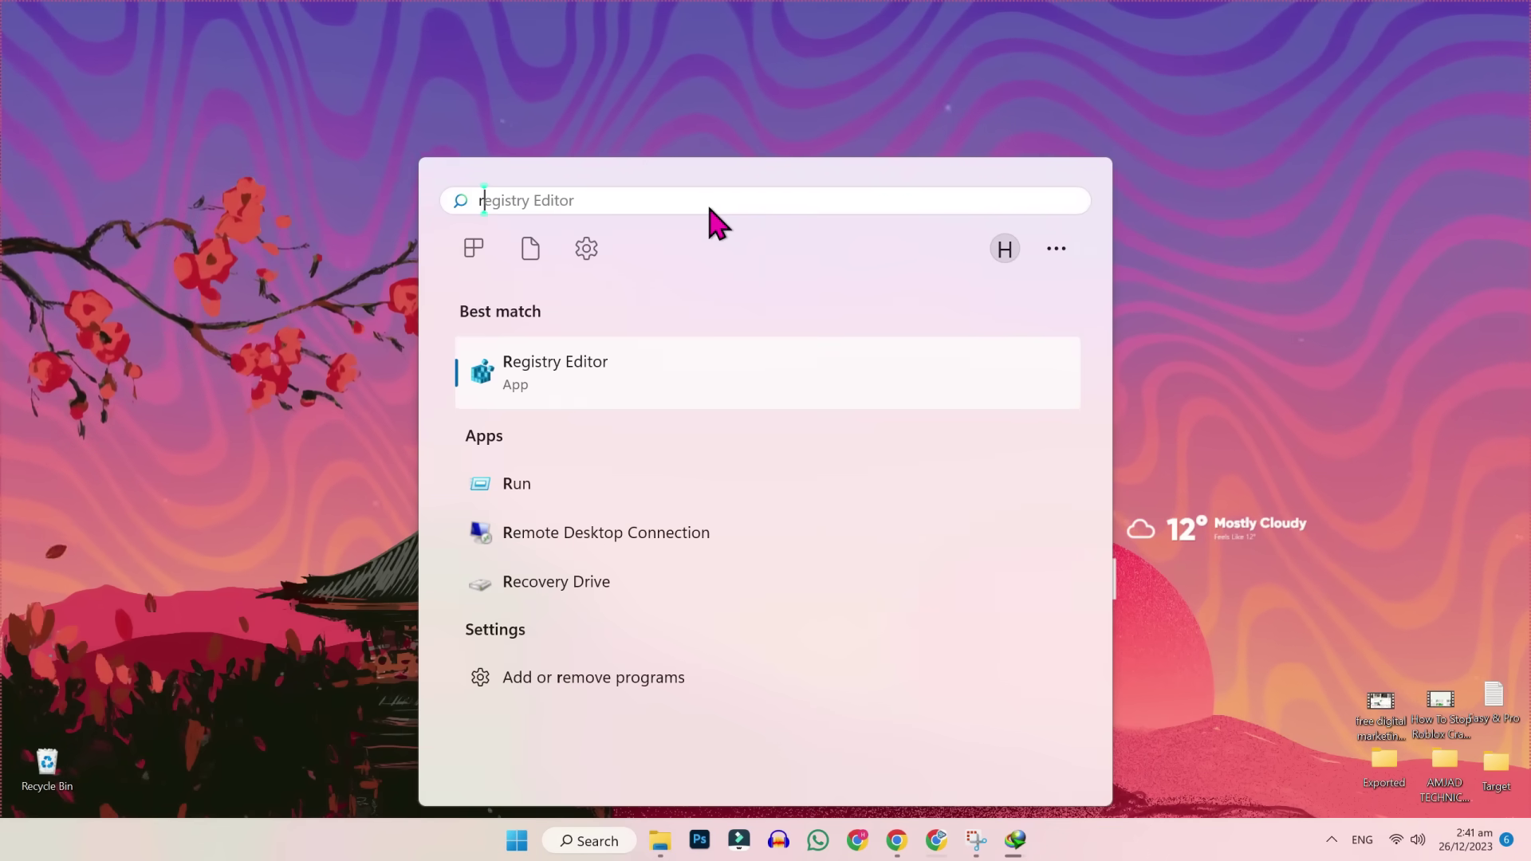
{"action": "type", "text": "o"}
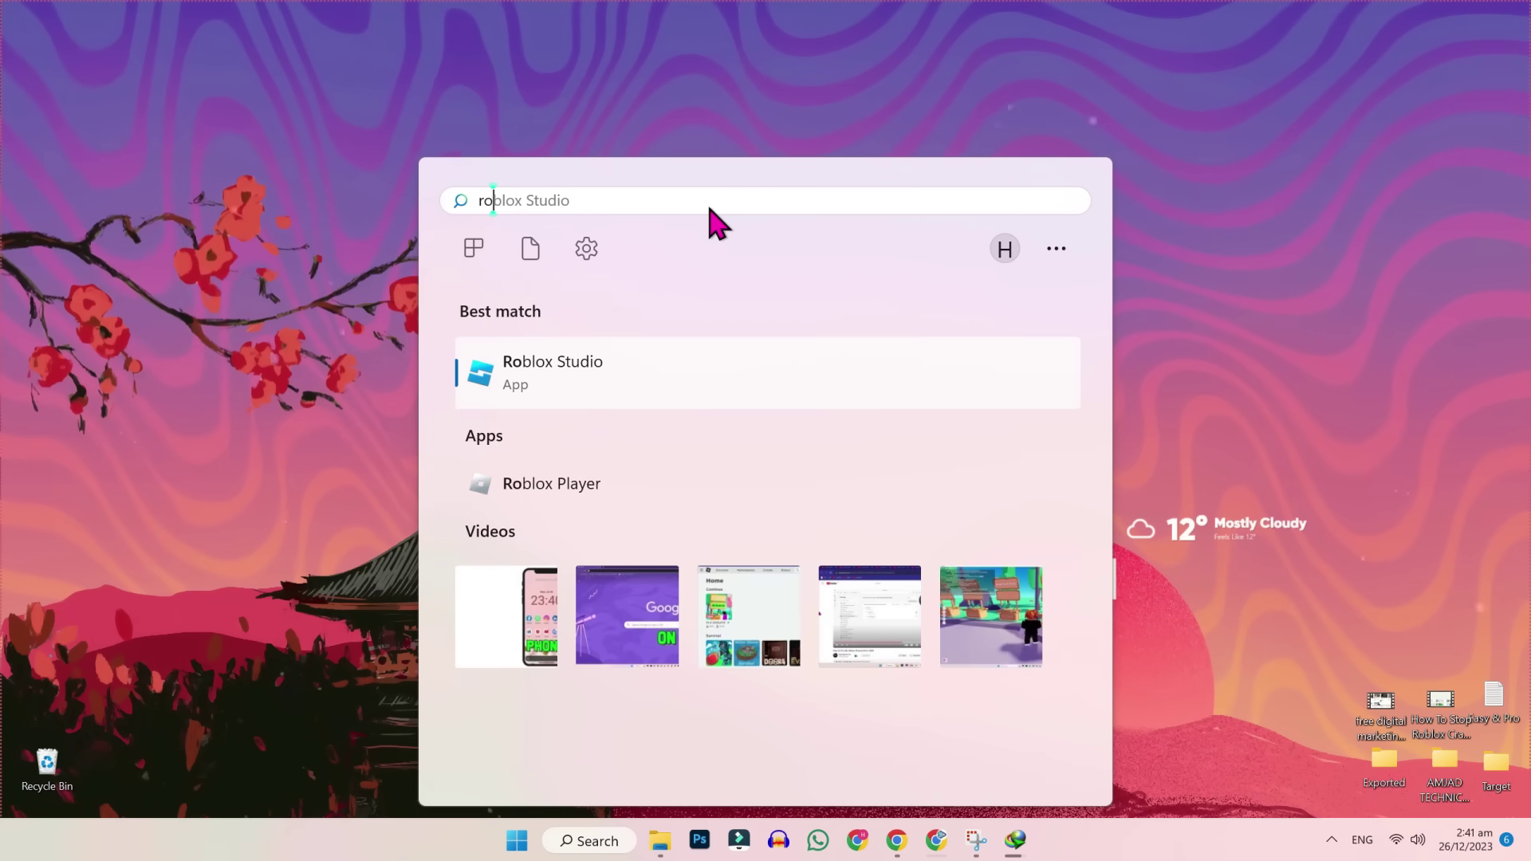
{"action": "type", "text": "b"}
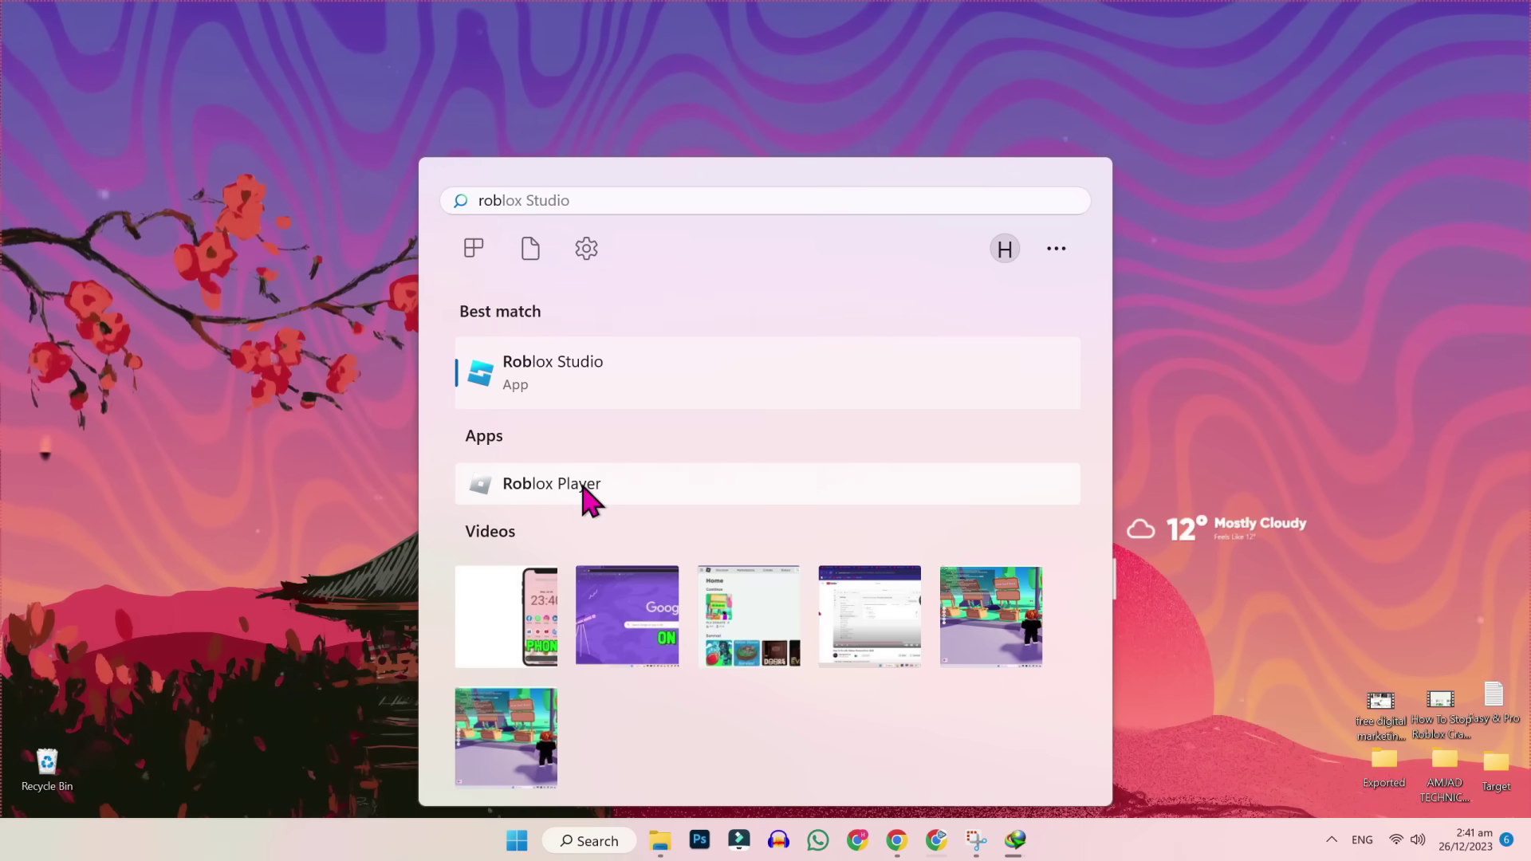
{"action": "right_click", "coordinate": [586, 499]}
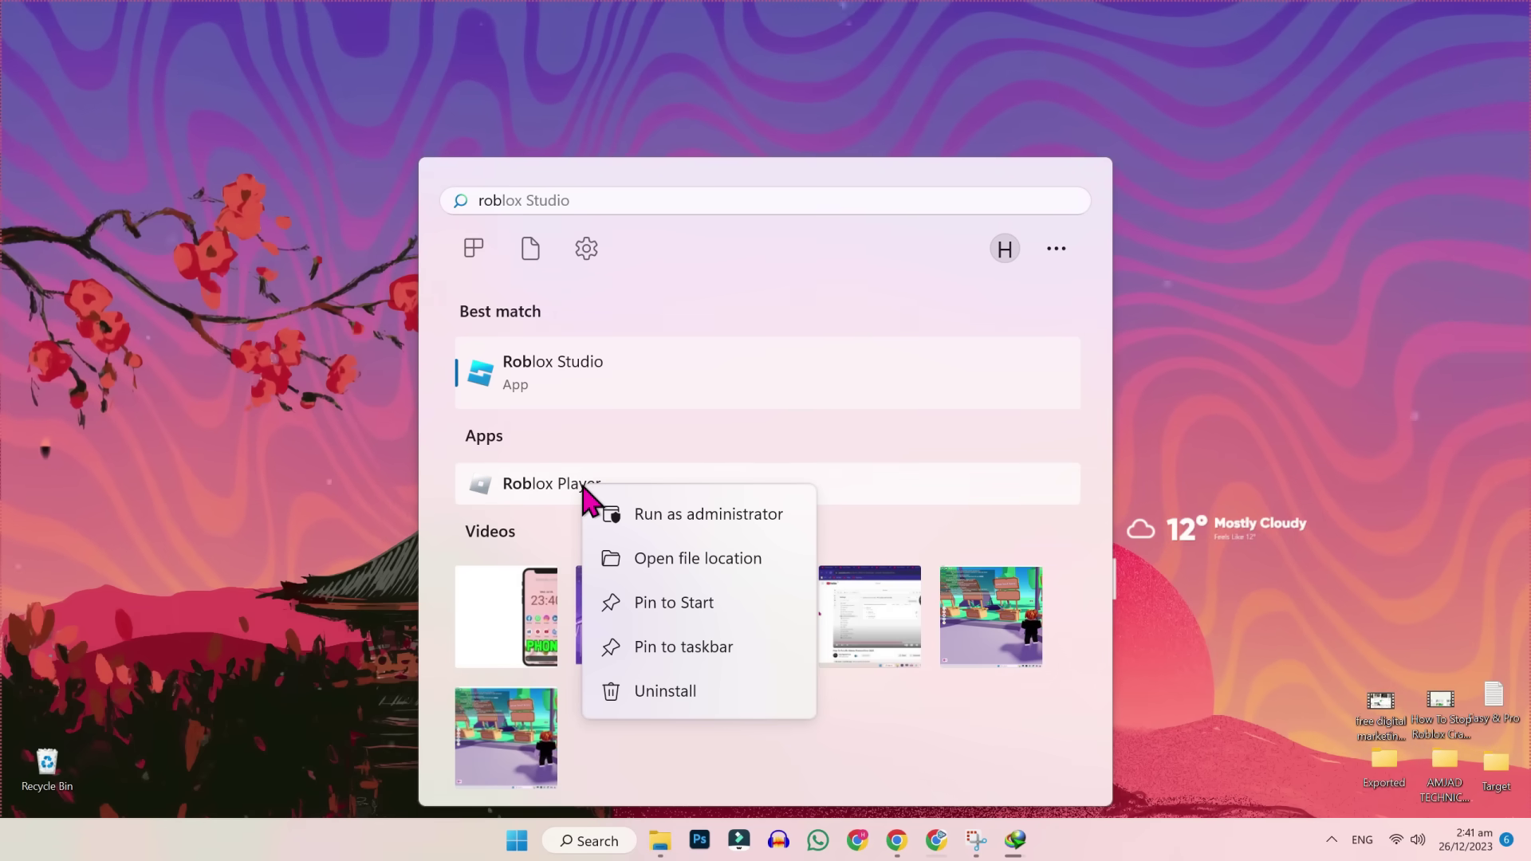
{"action": "left_click", "coordinate": [691, 556]}
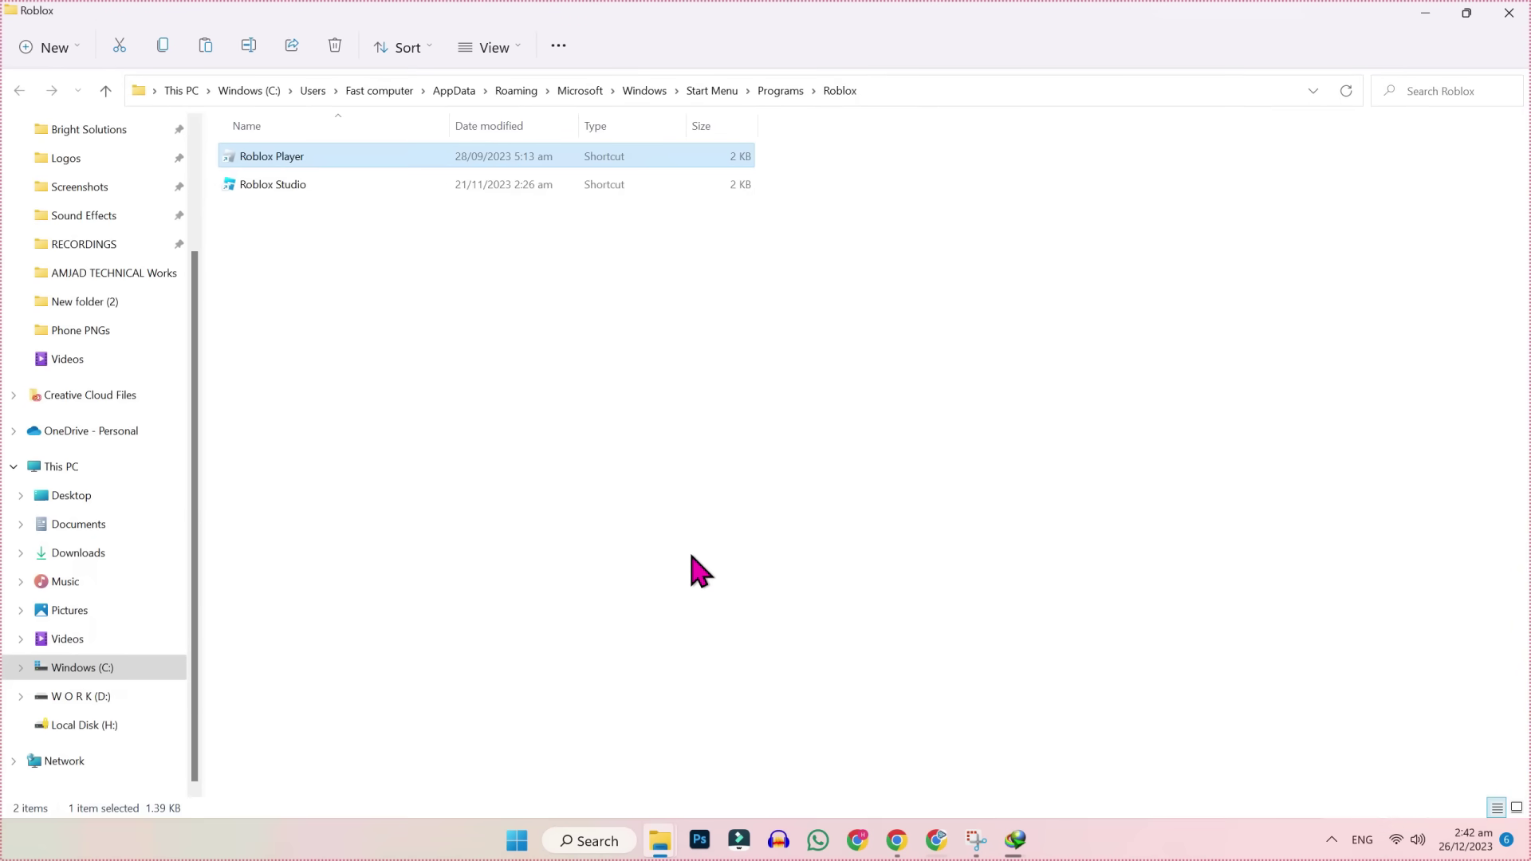
Step: Open the compatibility settings in the properties of the Roblox Player shortcut
{"action": "right_click", "coordinate": [345, 168]}
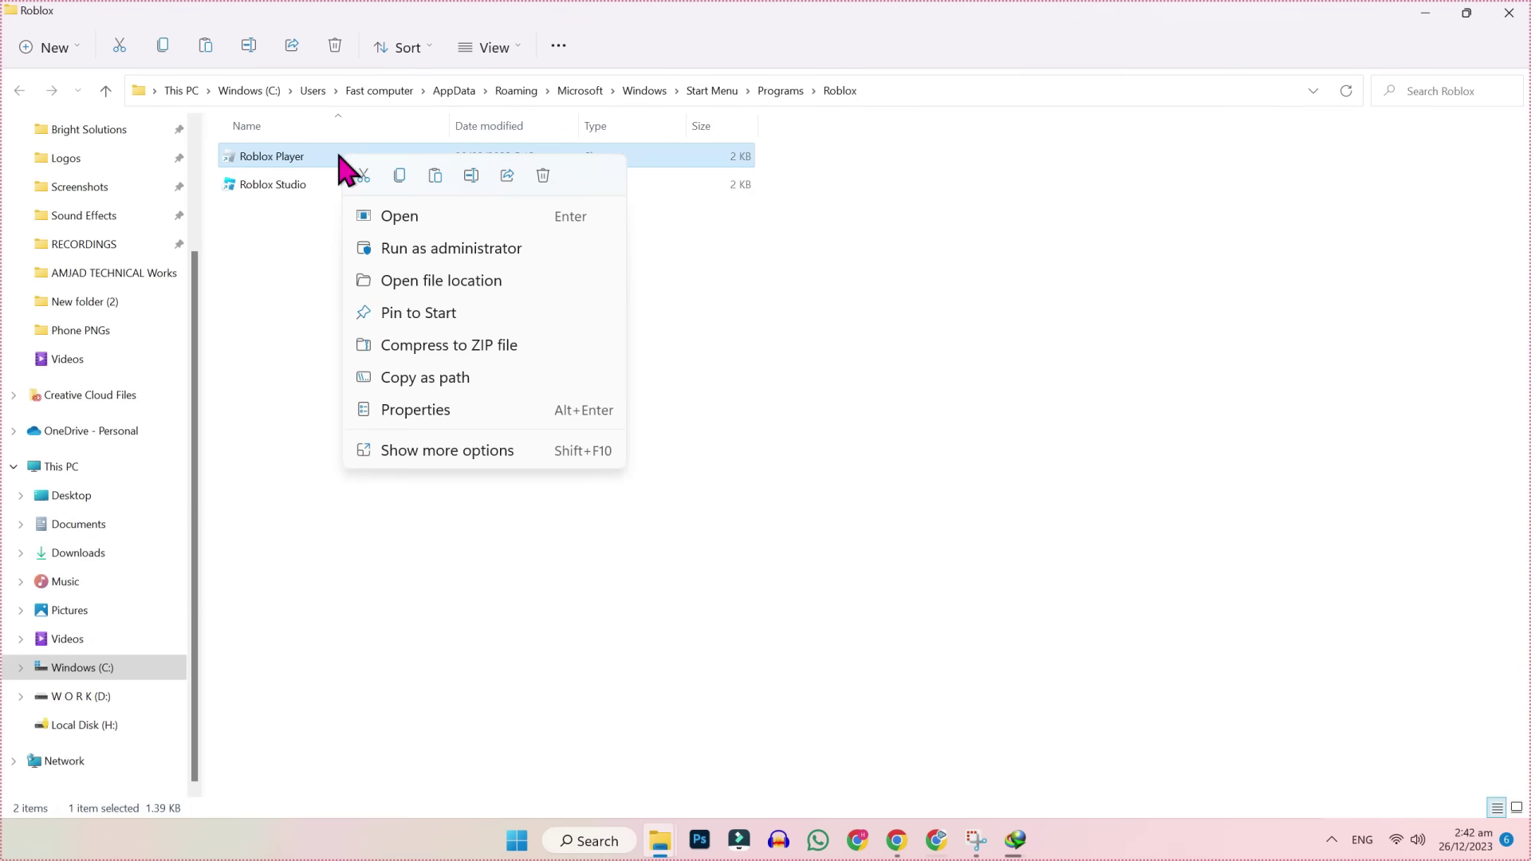
{"action": "left_click", "coordinate": [438, 413]}
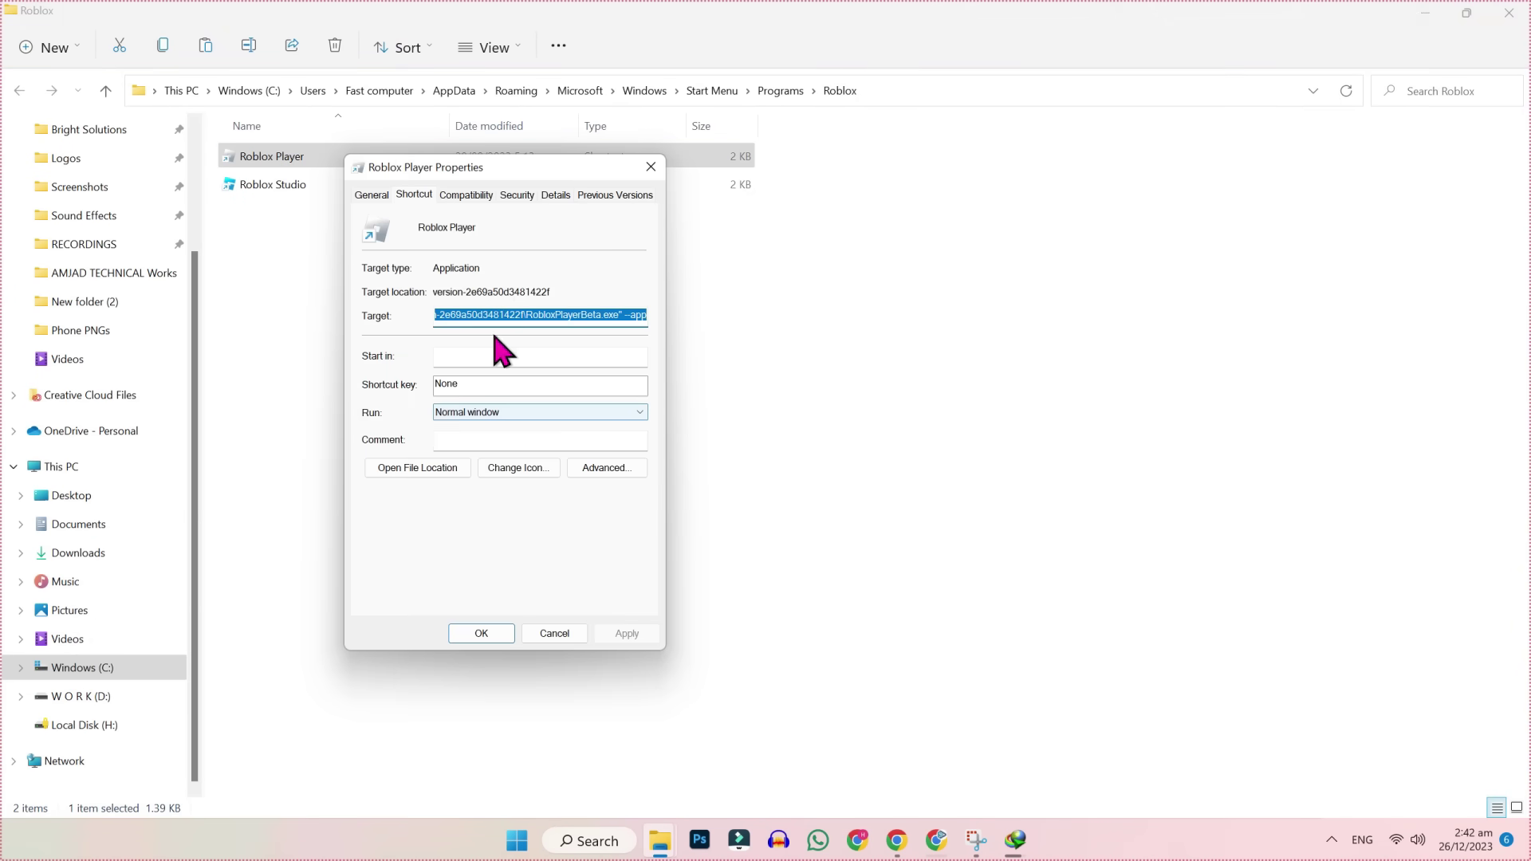
{"action": "left_click", "coordinate": [467, 197]}
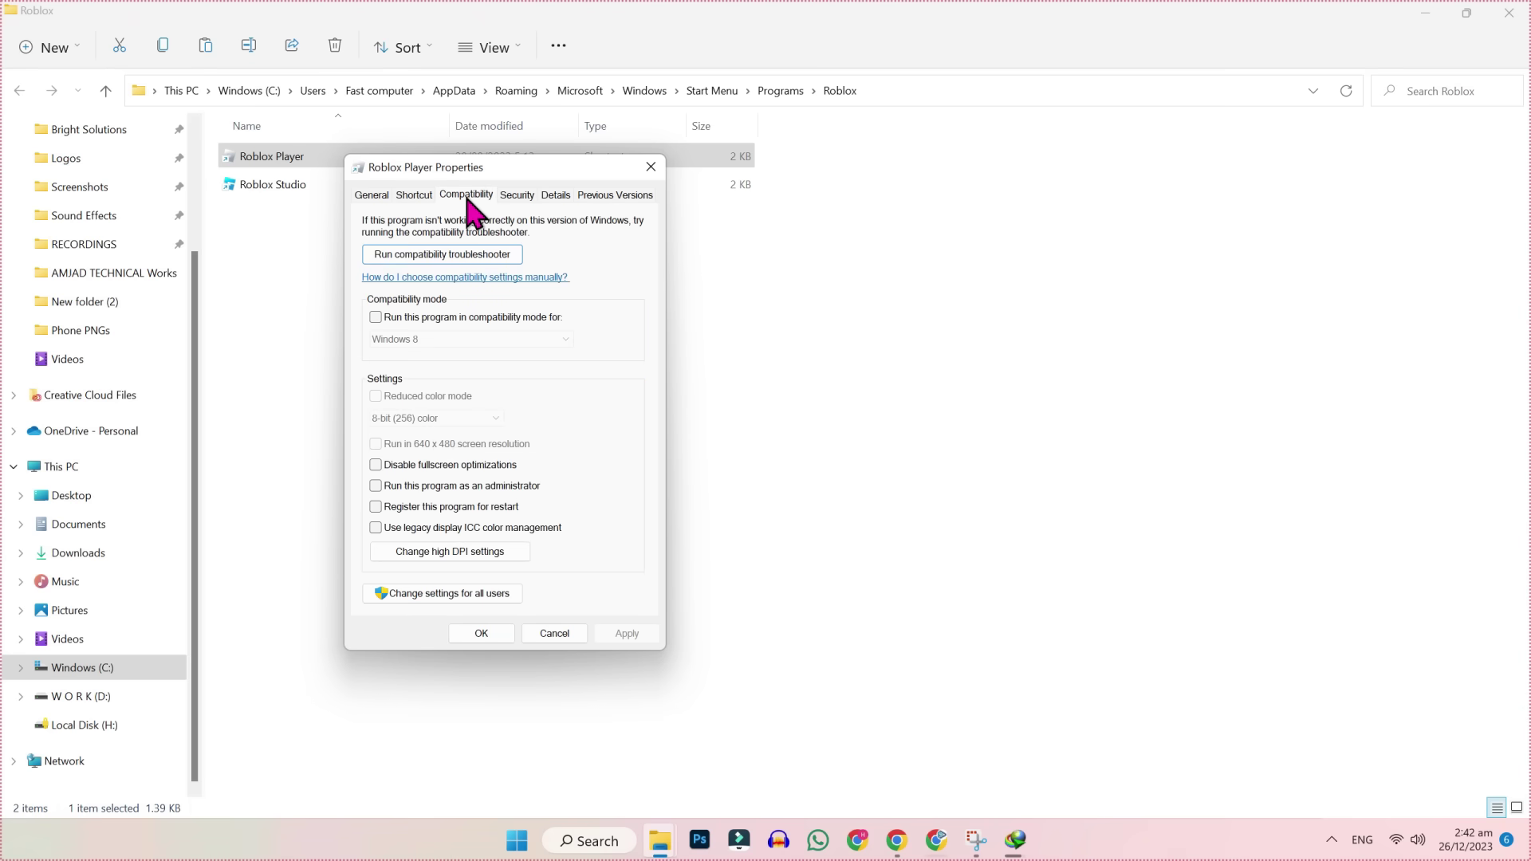
Step: Run the compatibility troubleshooter with recommended settings, test the program and save the settings, closing the troubleshooter and properties and minimising the folder
{"action": "left_click", "coordinate": [461, 260]}
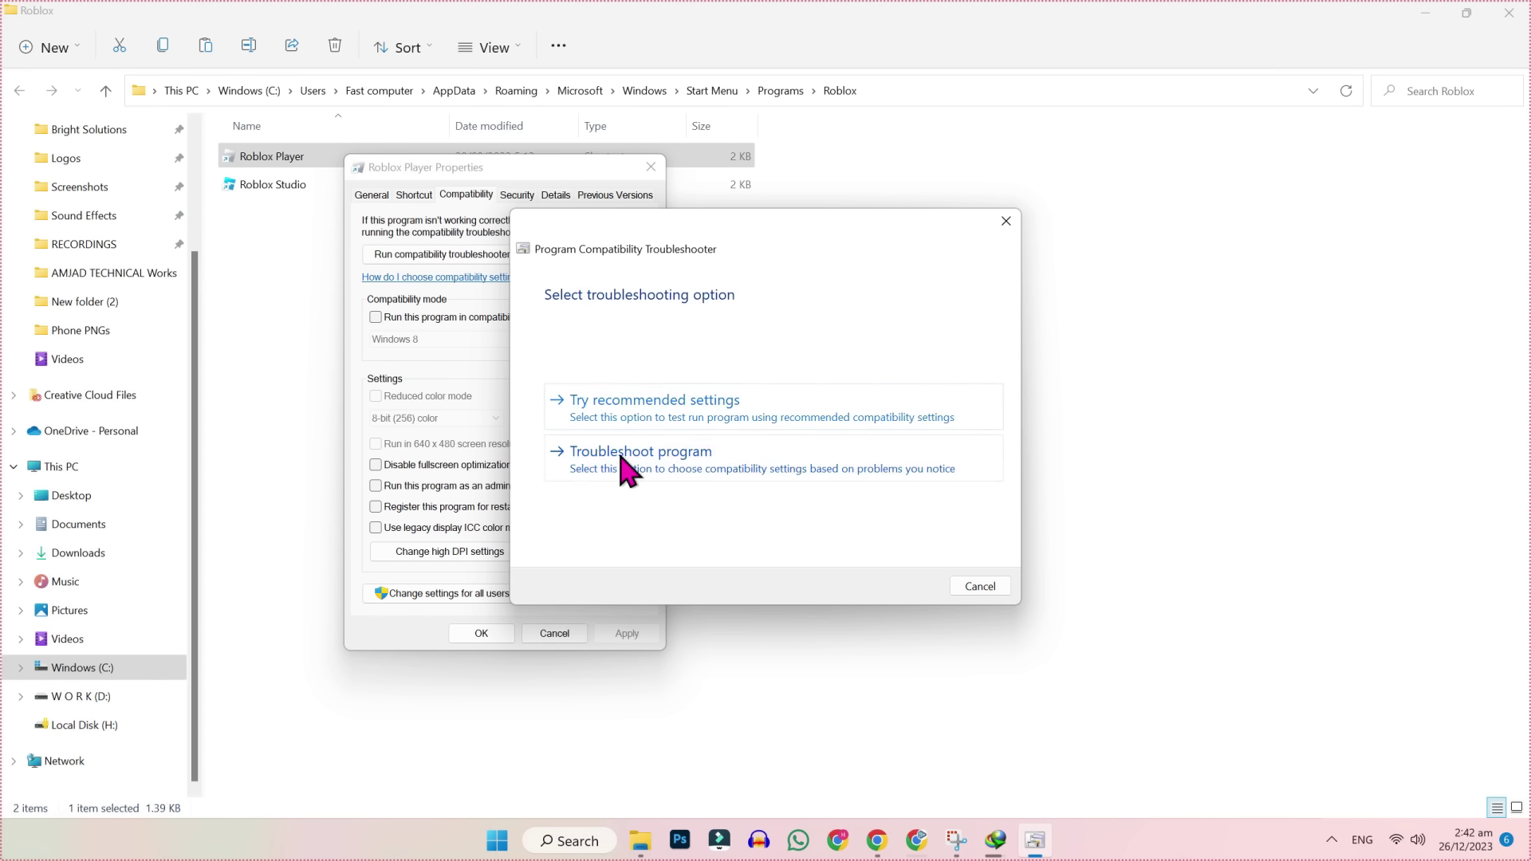
{"action": "left_click", "coordinate": [814, 418]}
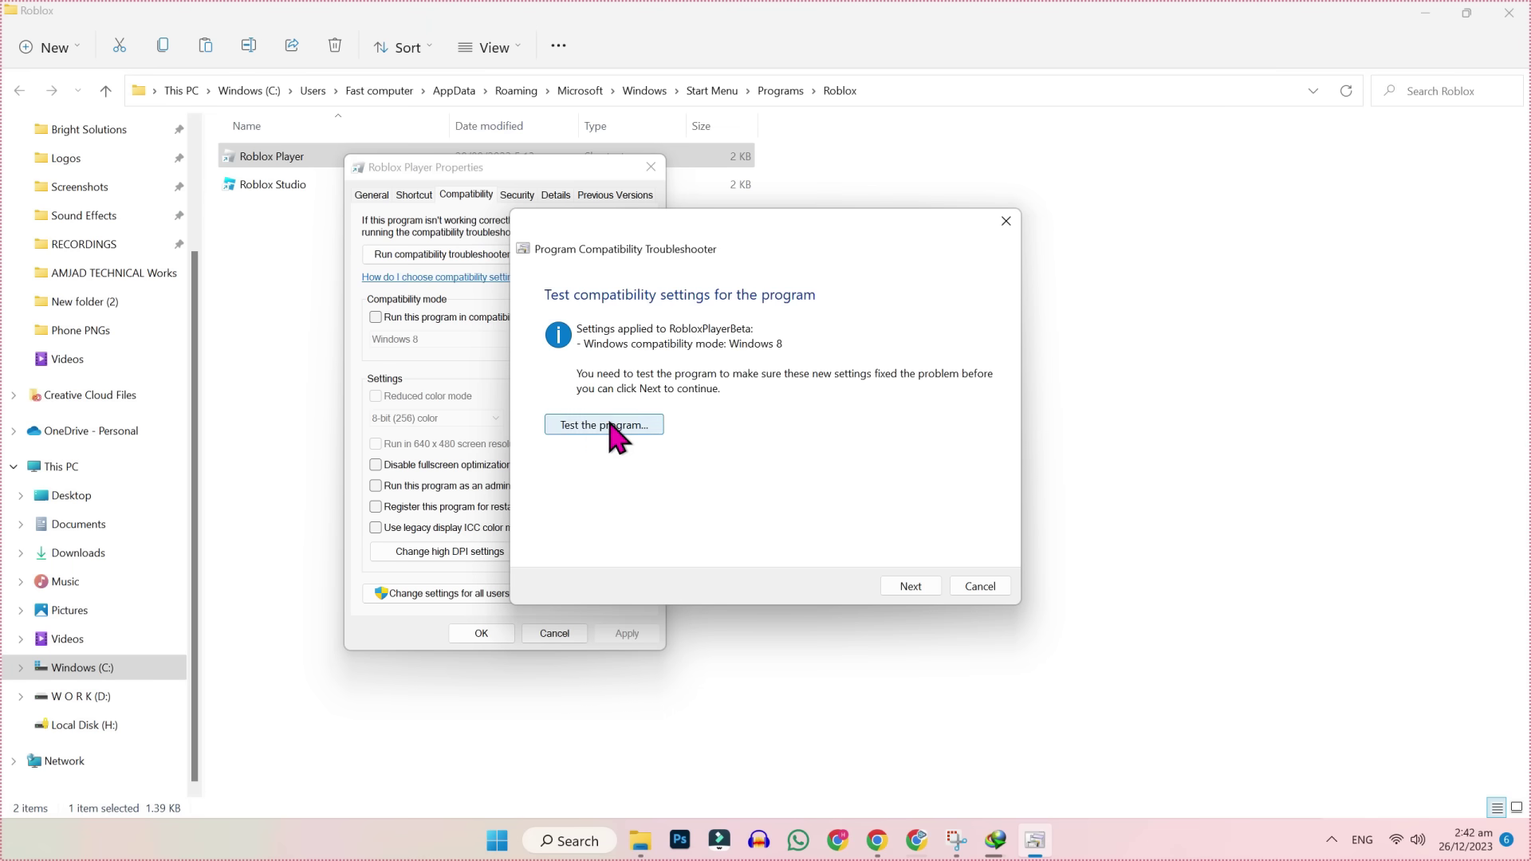
{"action": "left_click", "coordinate": [616, 431]}
{"action": "left_click", "coordinate": [914, 588]}
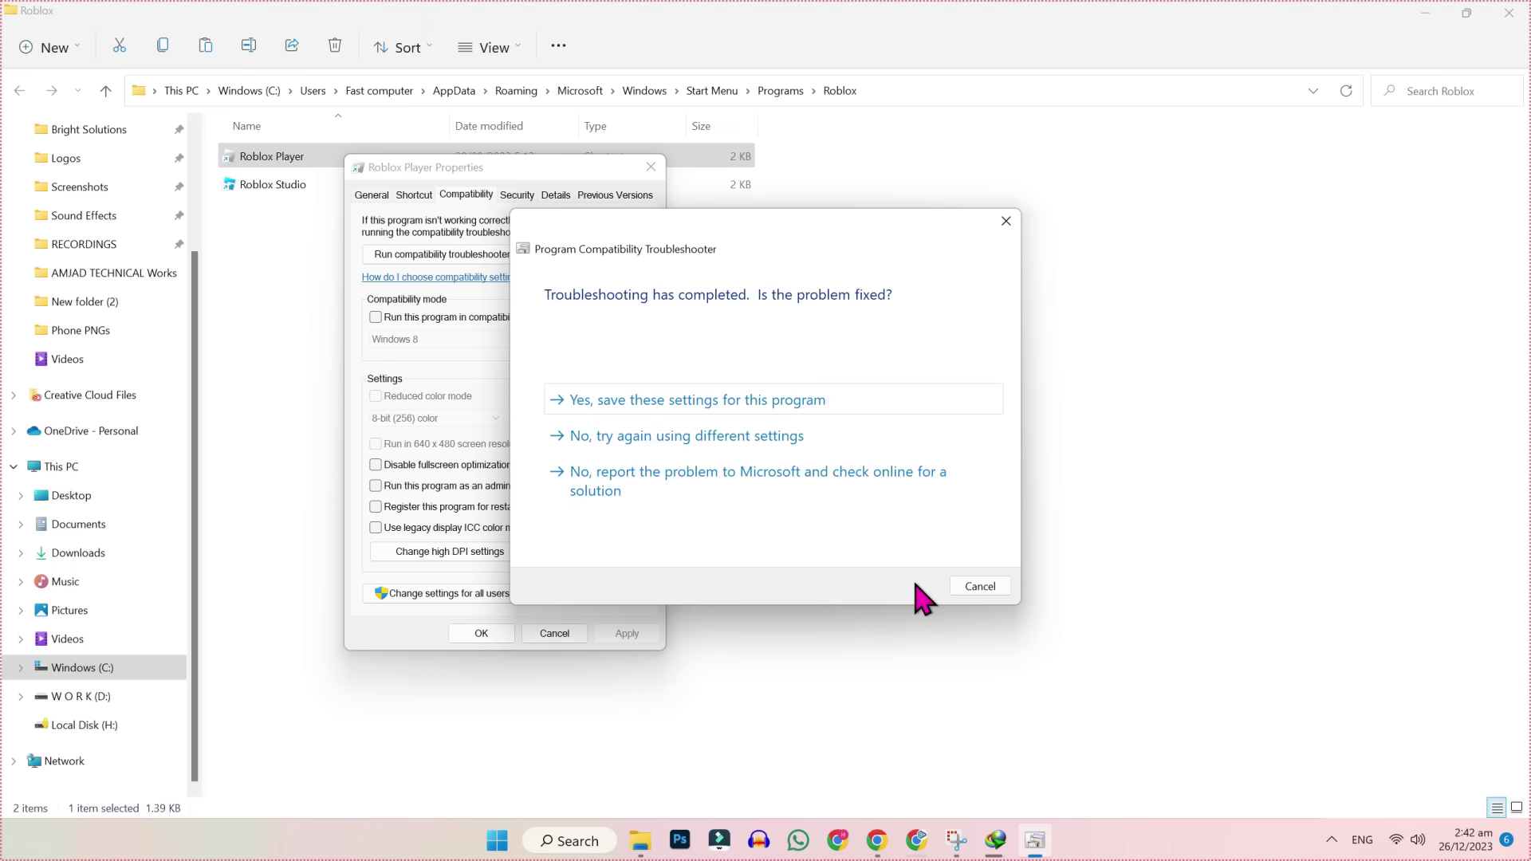
{"action": "left_click", "coordinate": [701, 407]}
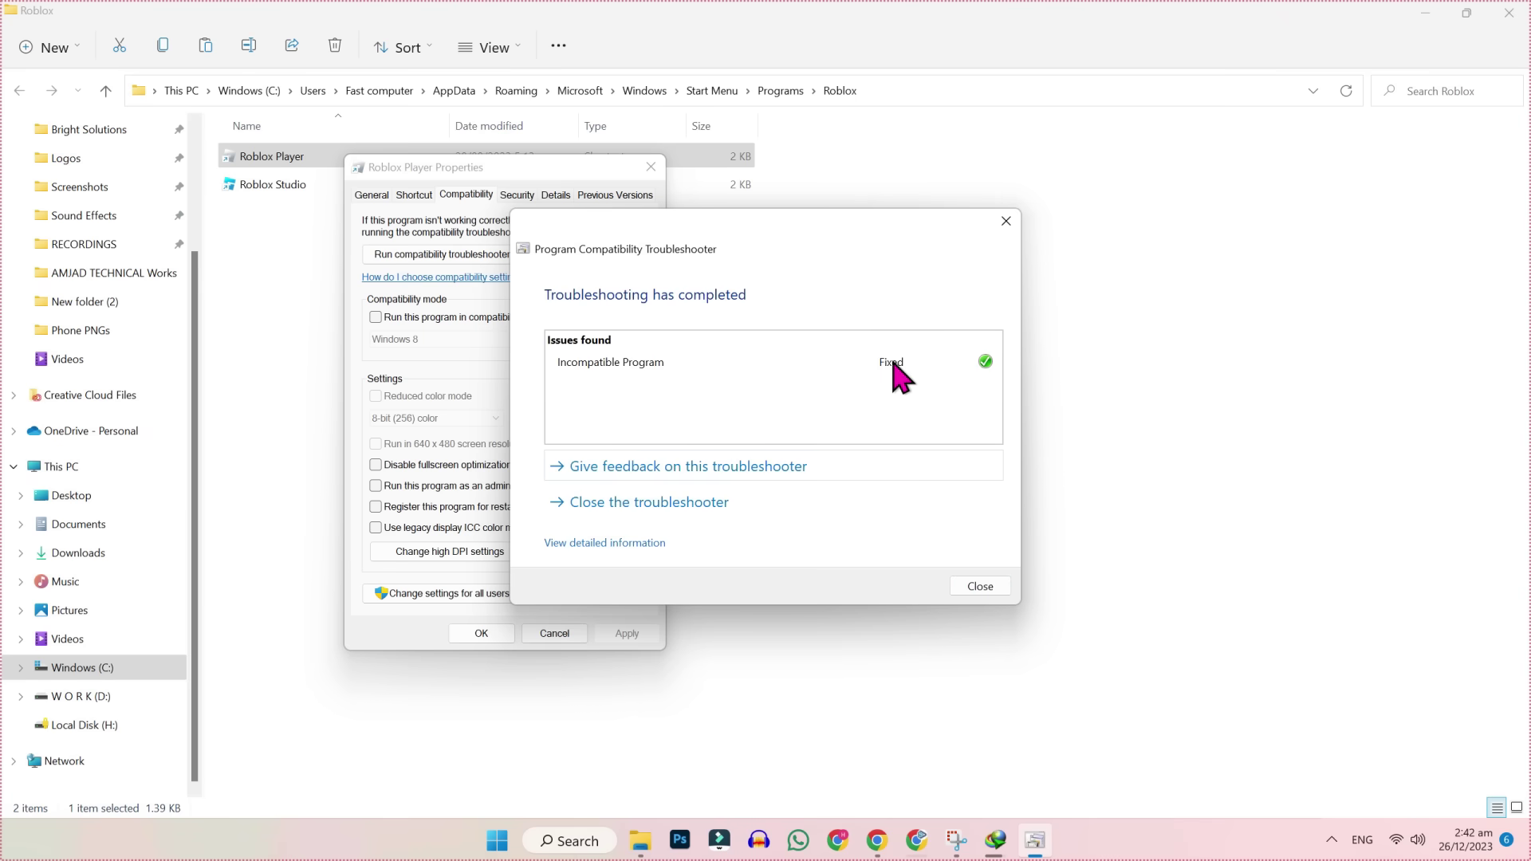
{"action": "left_click", "coordinate": [988, 588]}
{"action": "left_click", "coordinate": [1422, 13]}
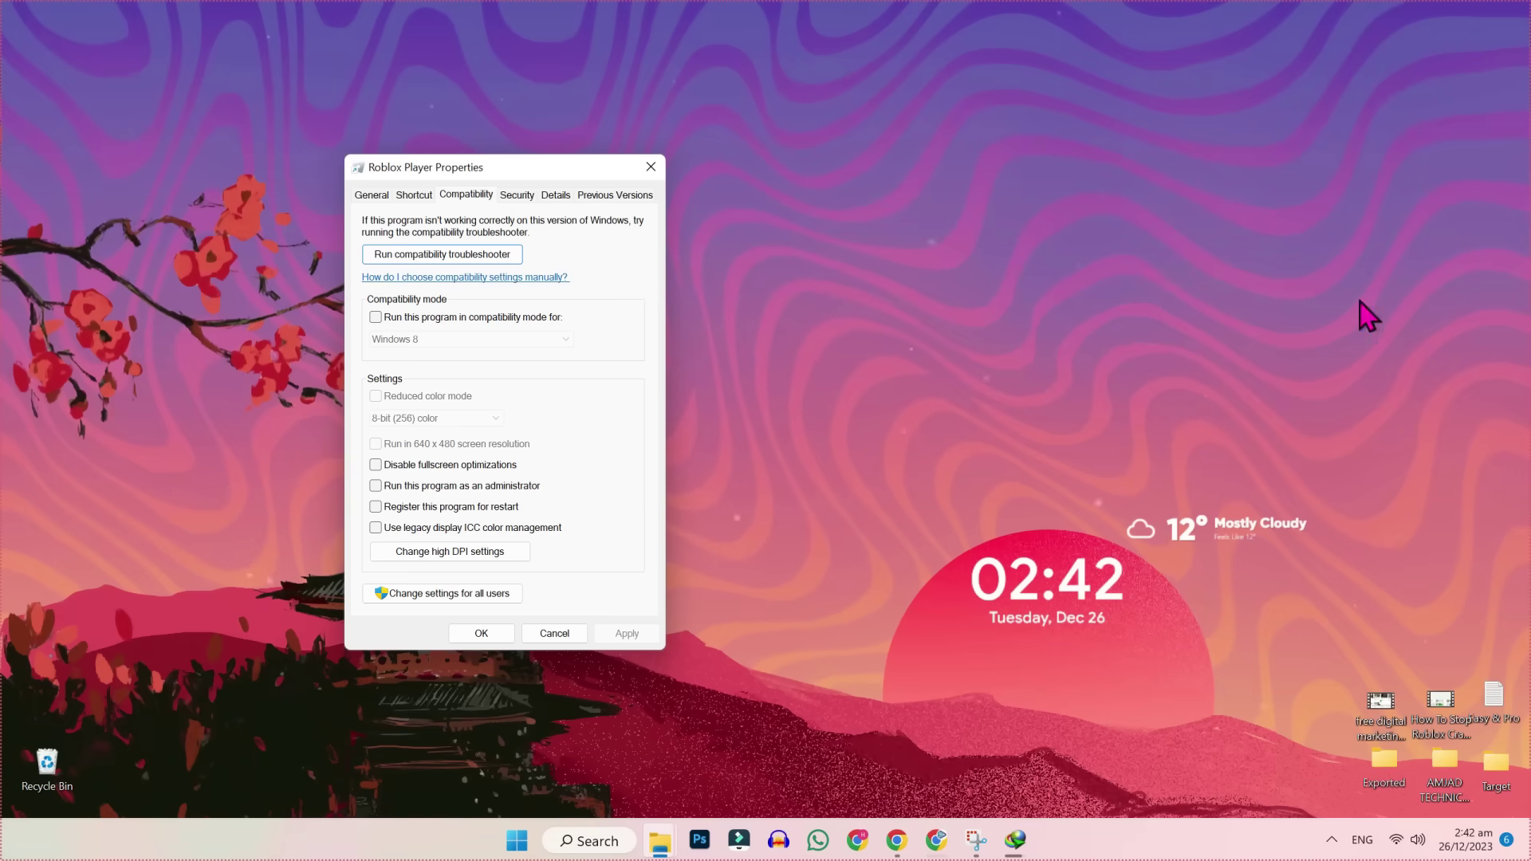
{"action": "left_click", "coordinate": [648, 166]}
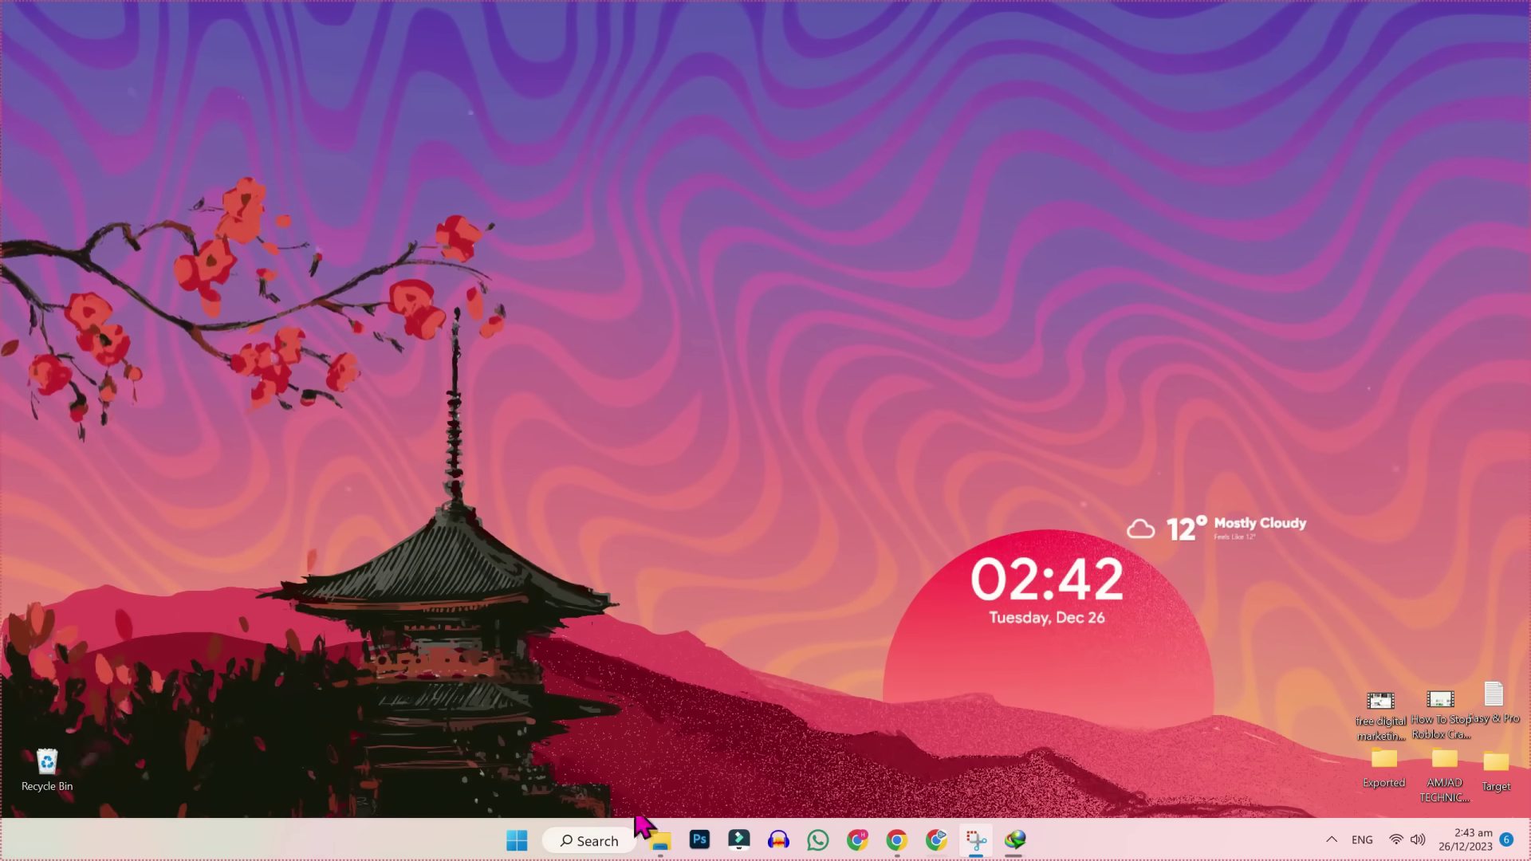
Step: Search the computer for "add" and open Add or remove programs
{"action": "left_click", "coordinate": [559, 841]}
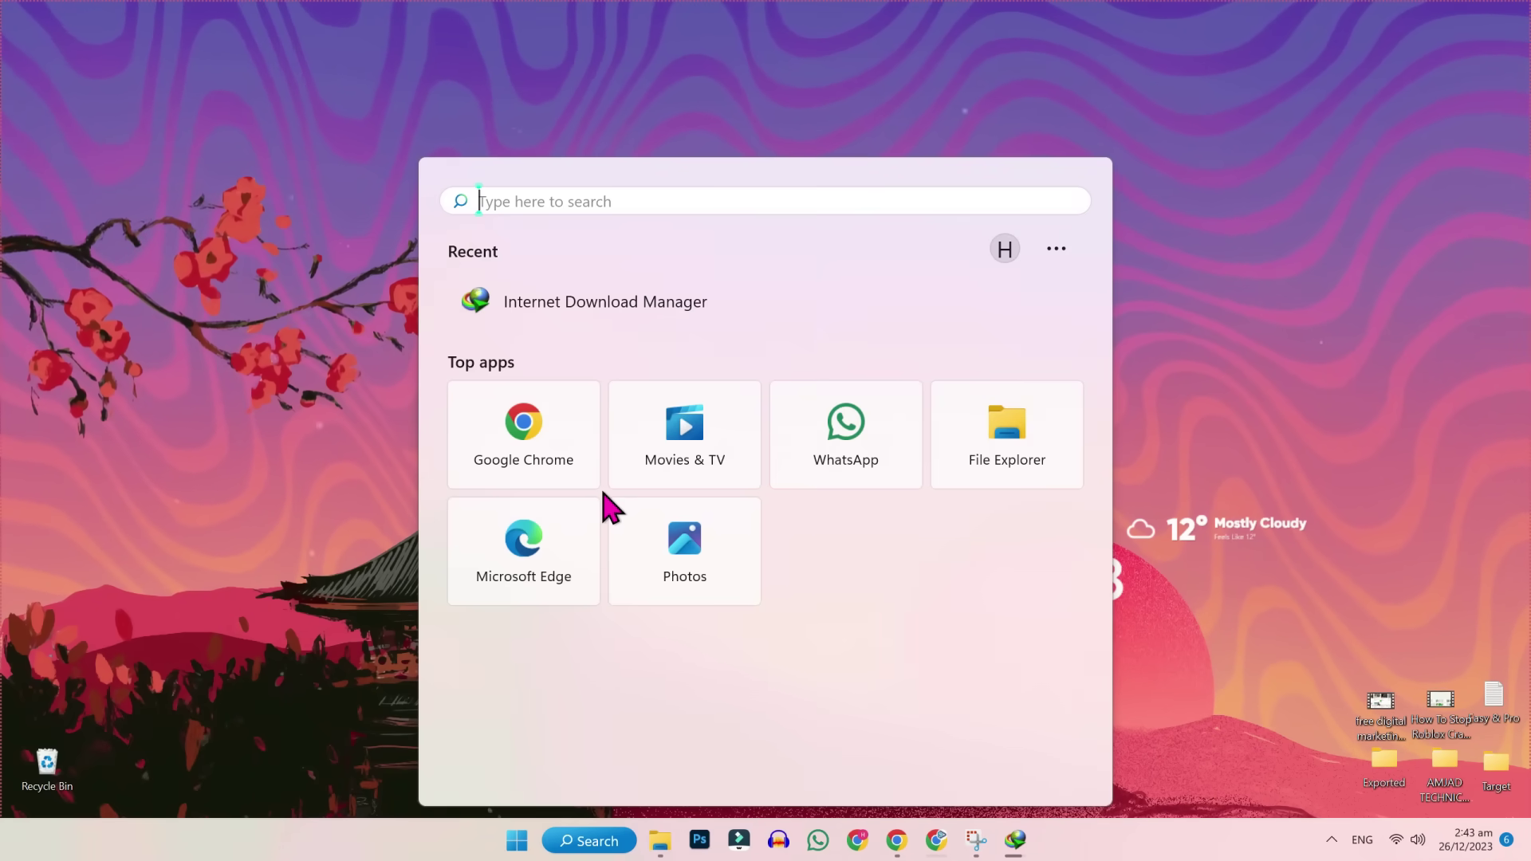
{"action": "type", "text": "add"}
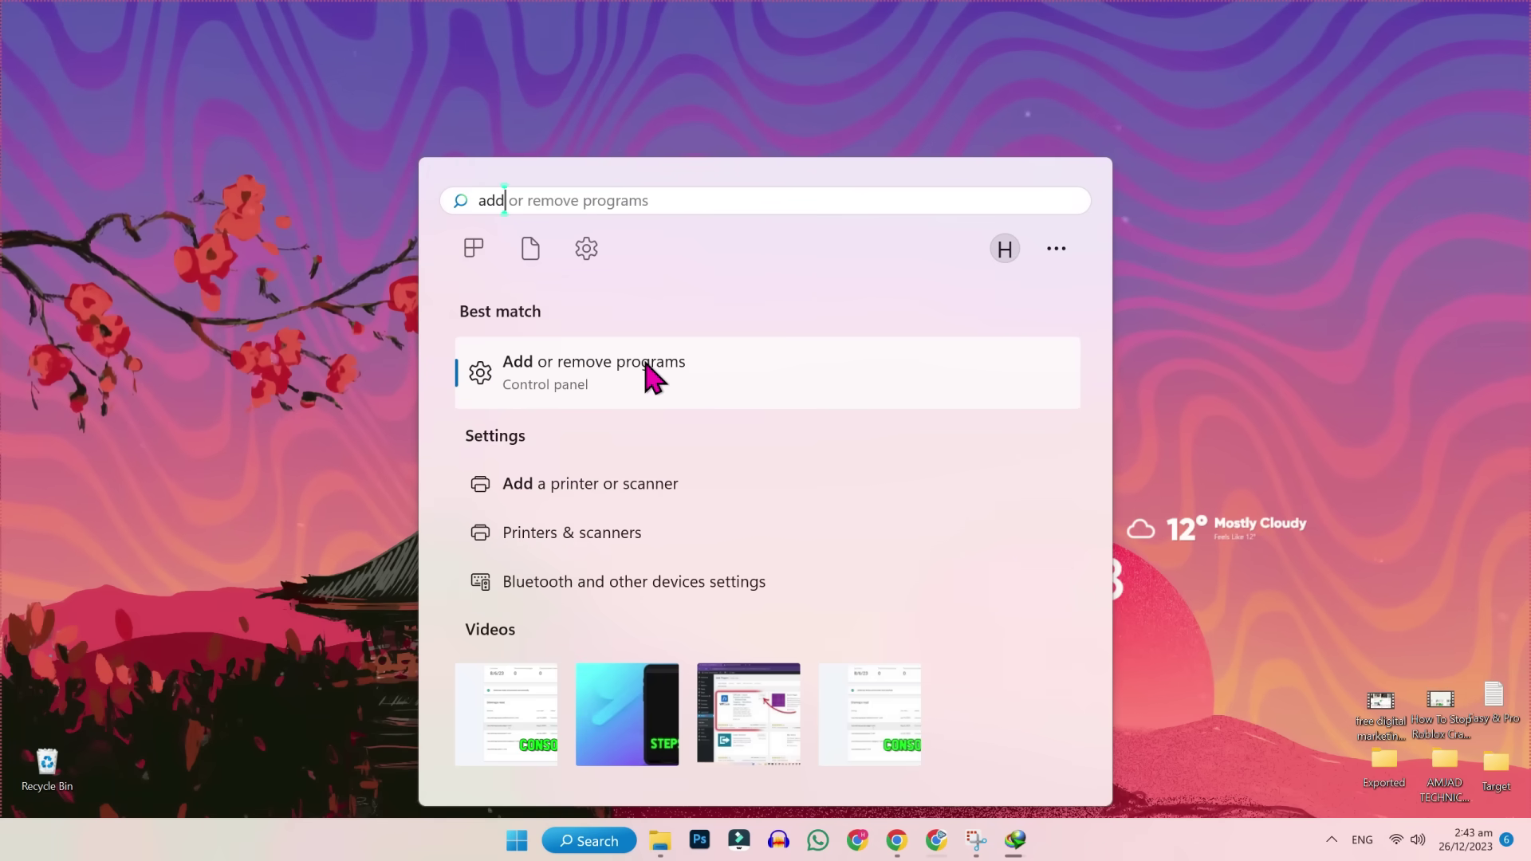
{"action": "left_click", "coordinate": [651, 373]}
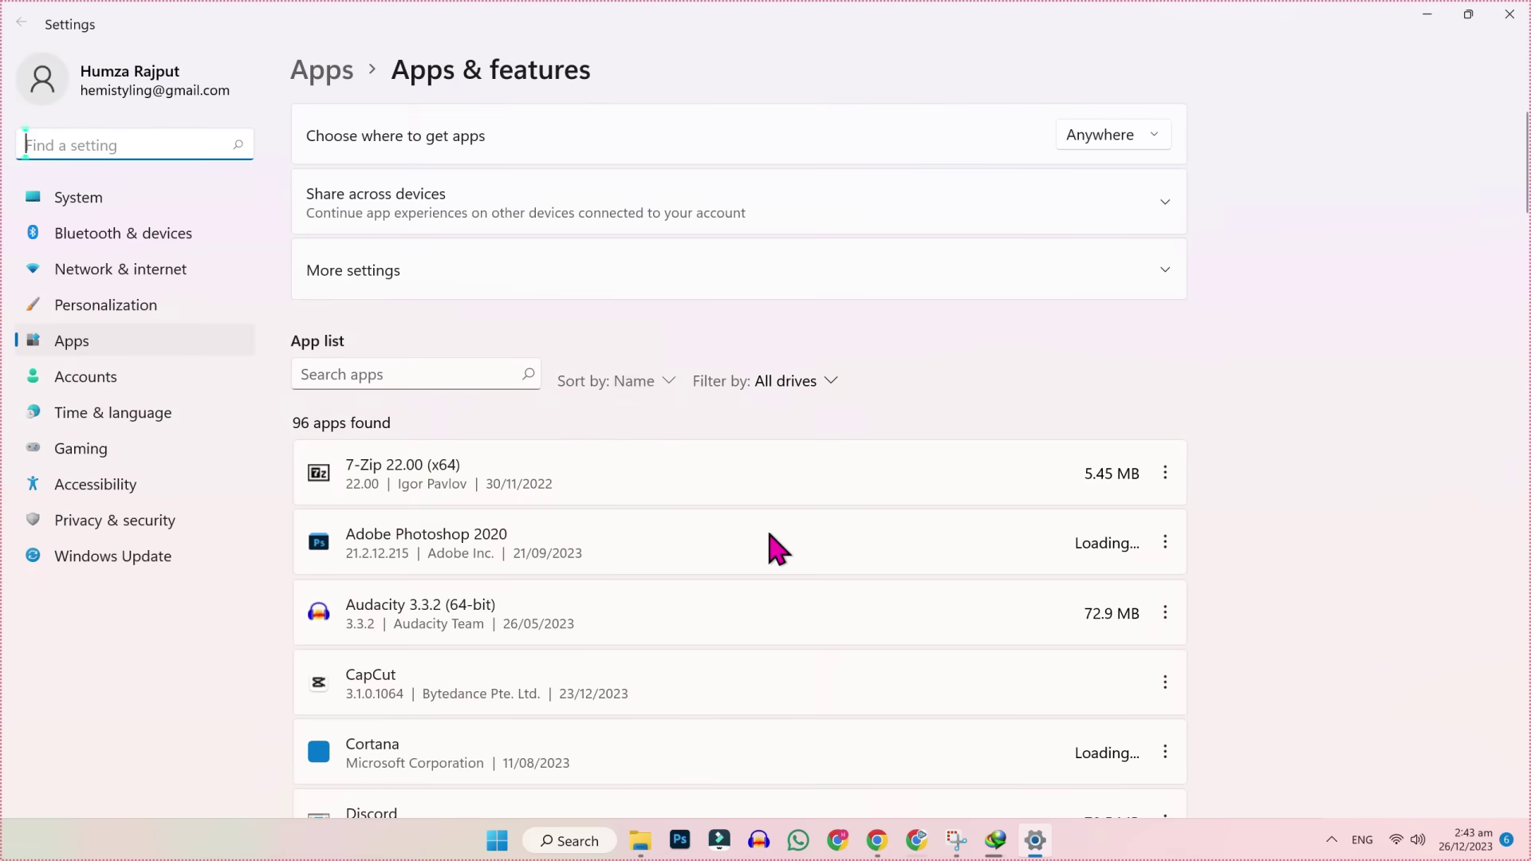
Step: Find Roblox Player in the app list and bring up its uninstall confirmation, leaving it unconfirmed and minimising Settings
{"action": "scroll", "coordinate": [789, 562], "scroll_direction": "down", "scroll_amount": 2}
{"action": "scroll", "coordinate": [801, 568], "scroll_direction": "down", "scroll_amount": 10}
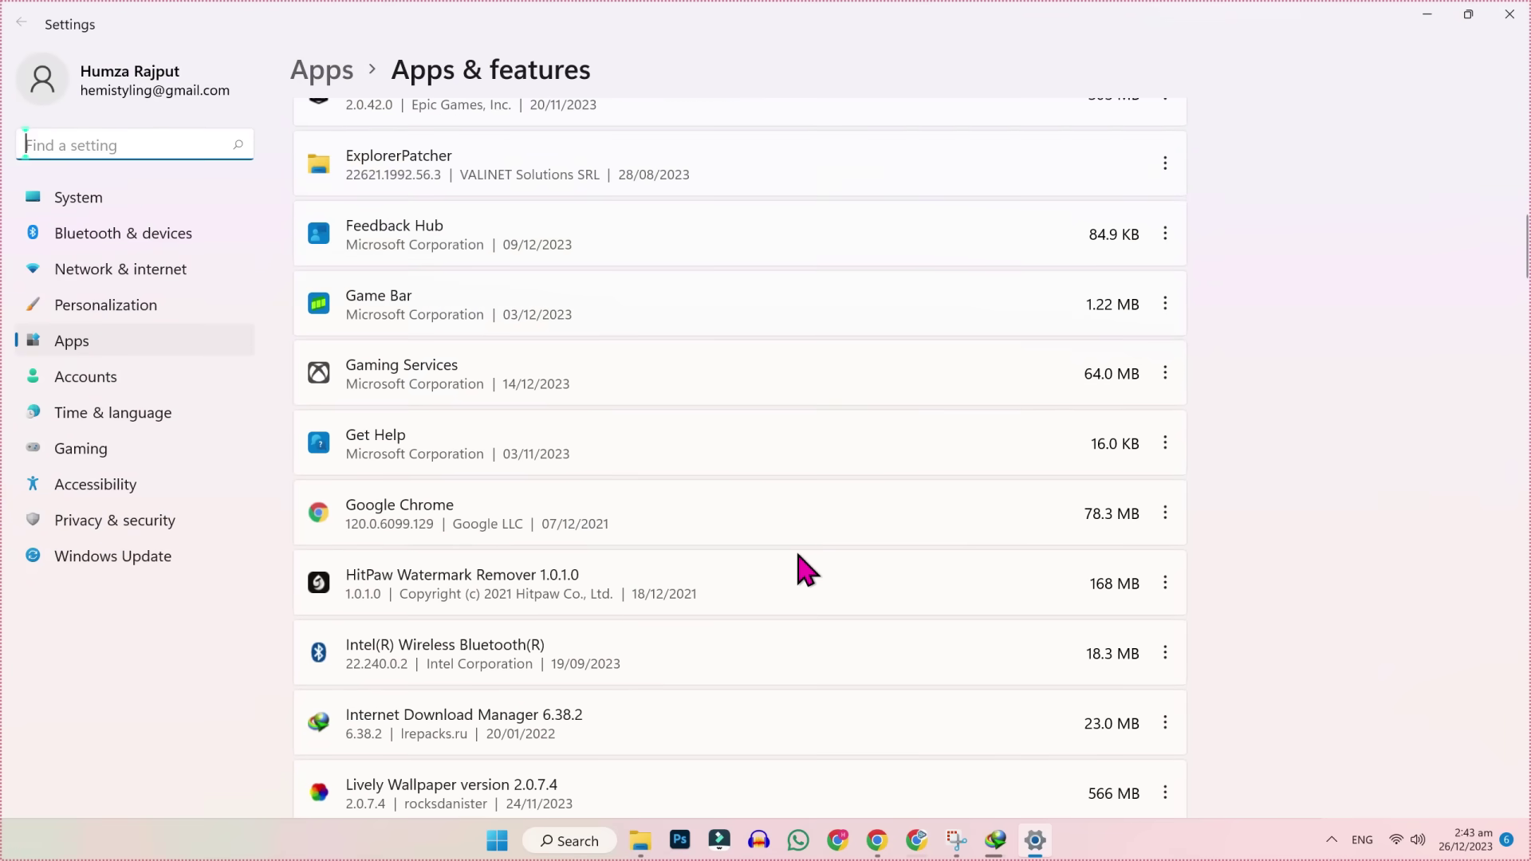
{"action": "scroll", "coordinate": [802, 568], "scroll_direction": "down", "scroll_amount": 15}
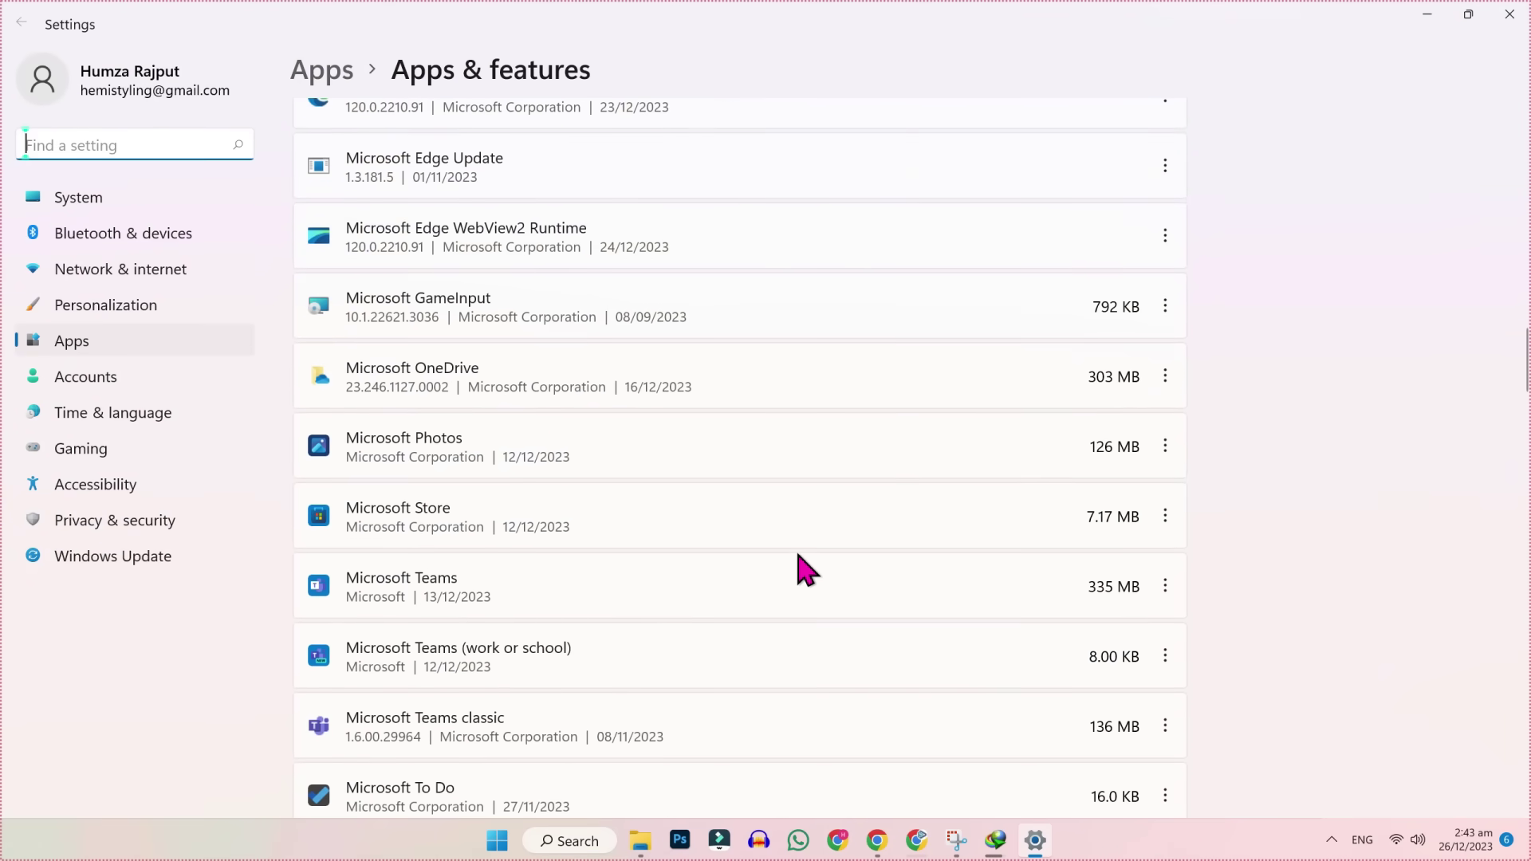
{"action": "scroll", "coordinate": [801, 568], "scroll_direction": "down", "scroll_amount": 15}
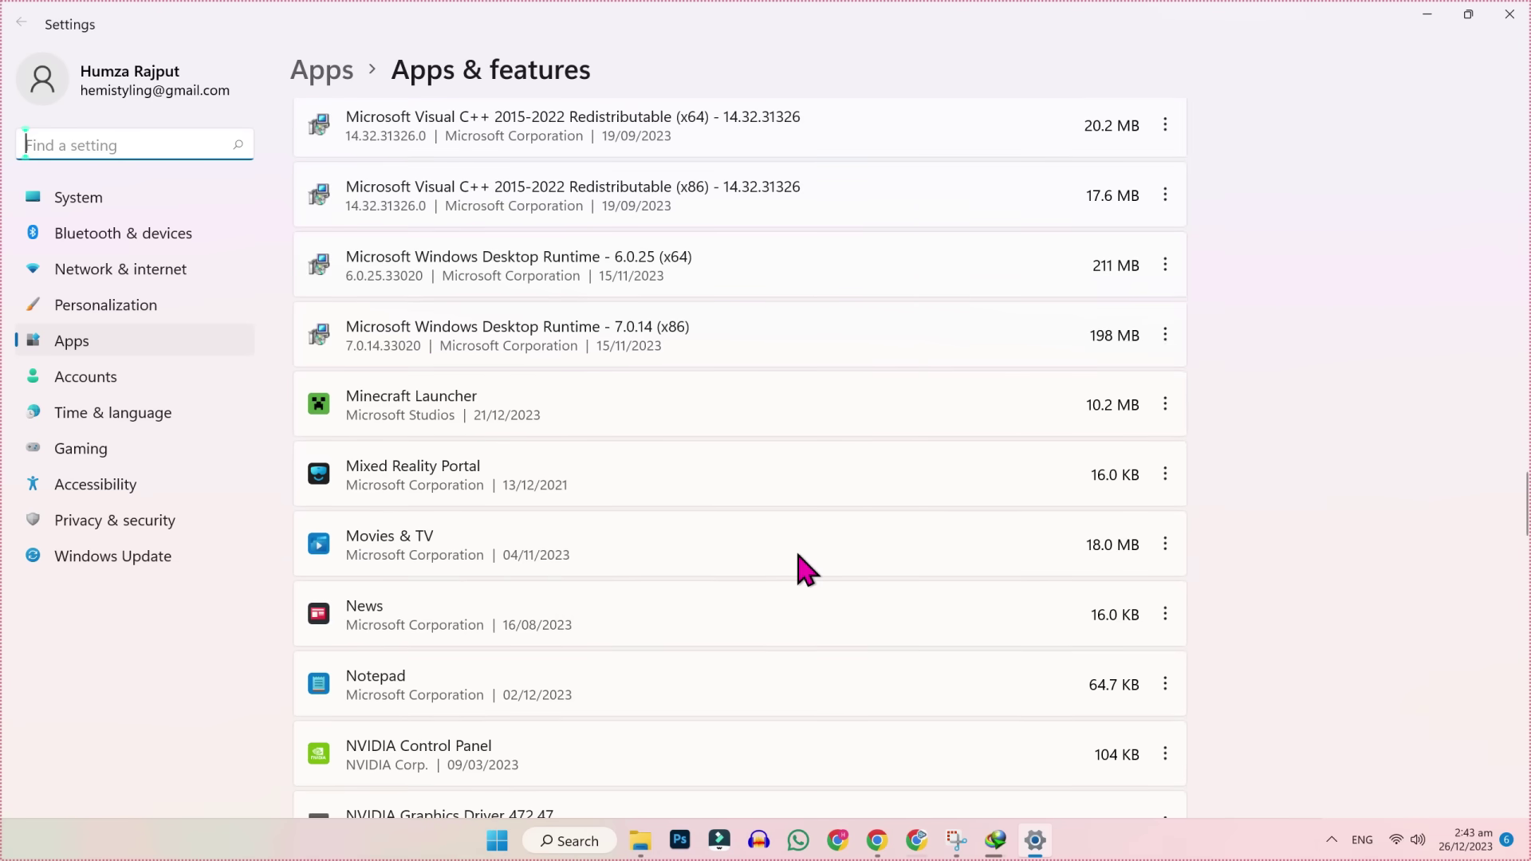
{"action": "scroll", "coordinate": [802, 568], "scroll_direction": "down", "scroll_amount": 8}
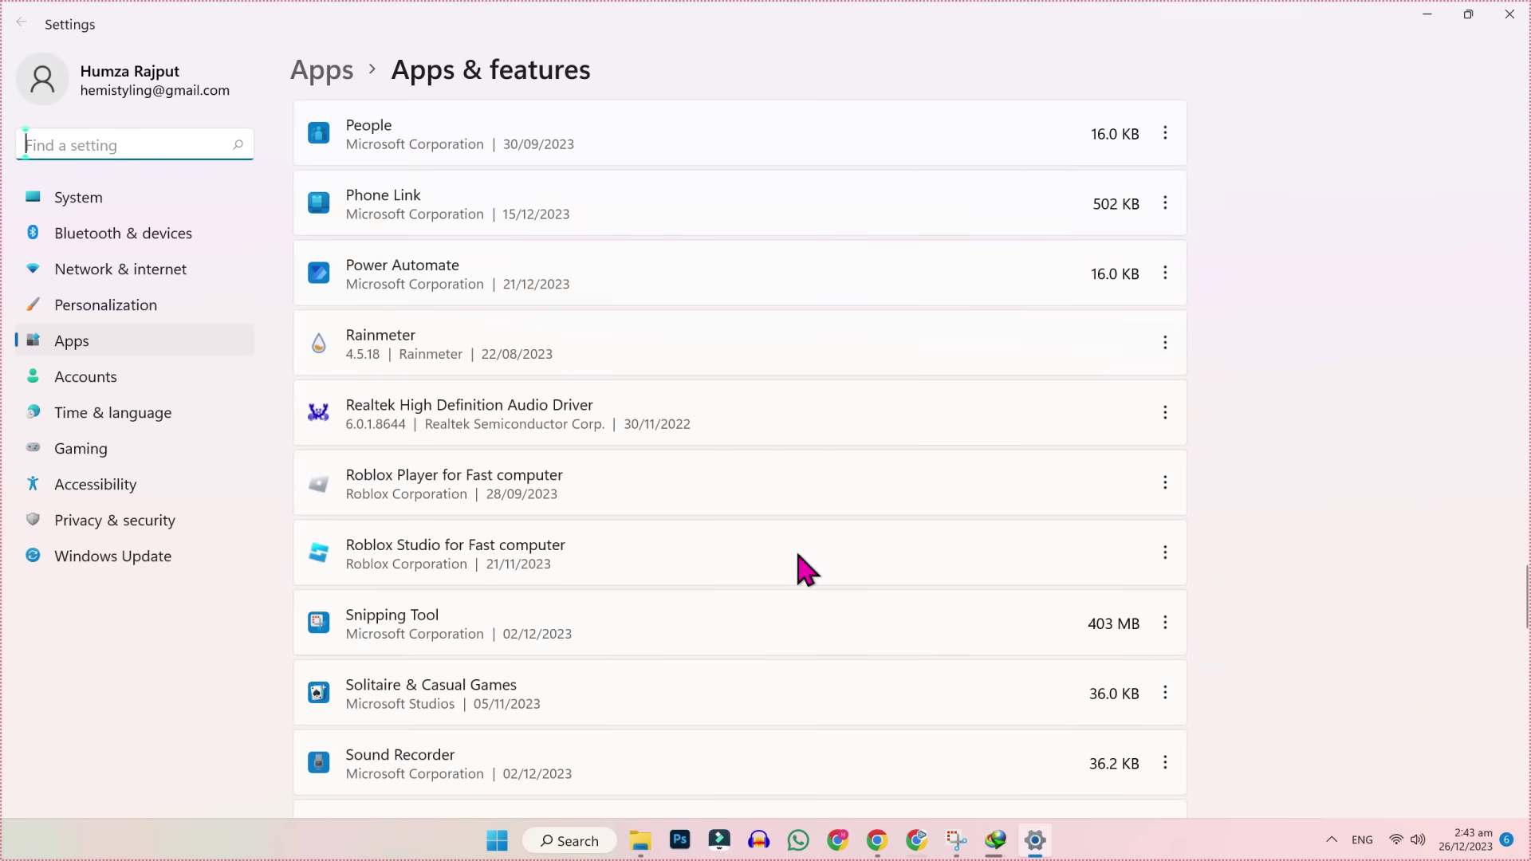
{"action": "left_click", "coordinate": [1170, 490]}
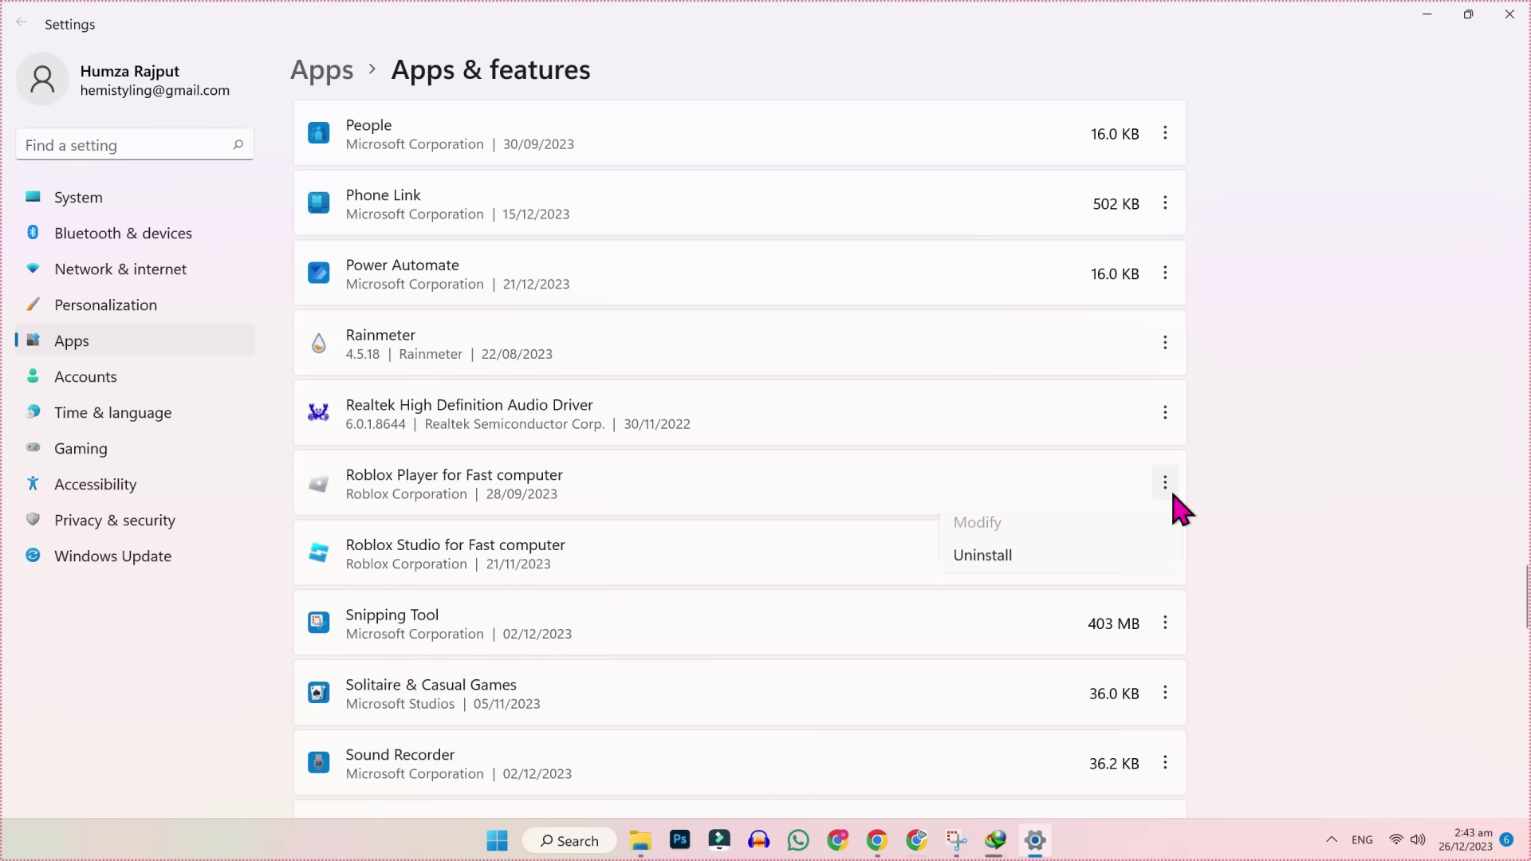
{"action": "left_click", "coordinate": [1090, 560]}
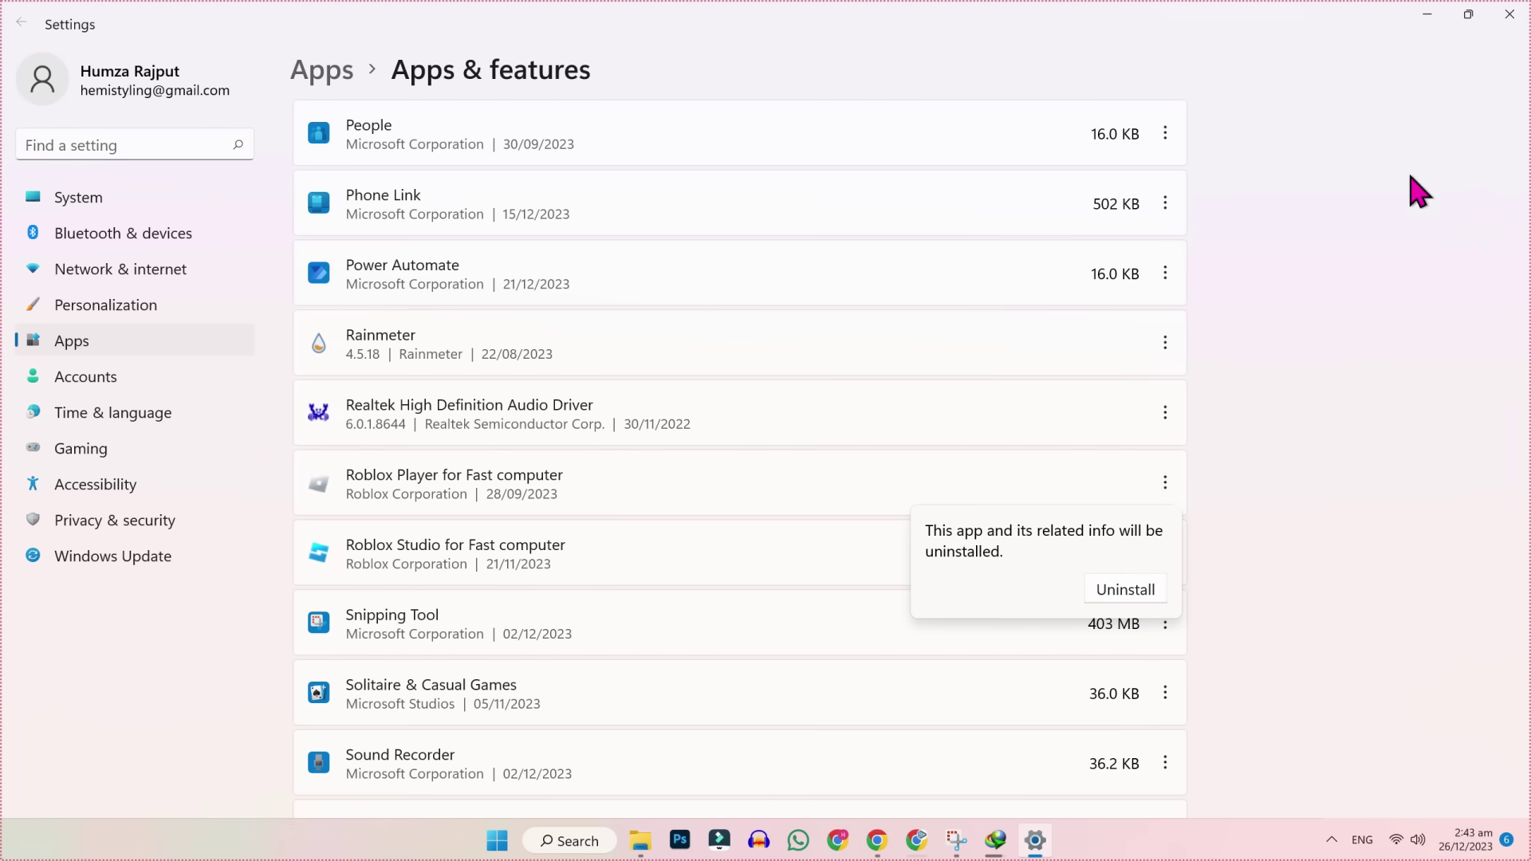
{"action": "left_click", "coordinate": [1426, 16]}
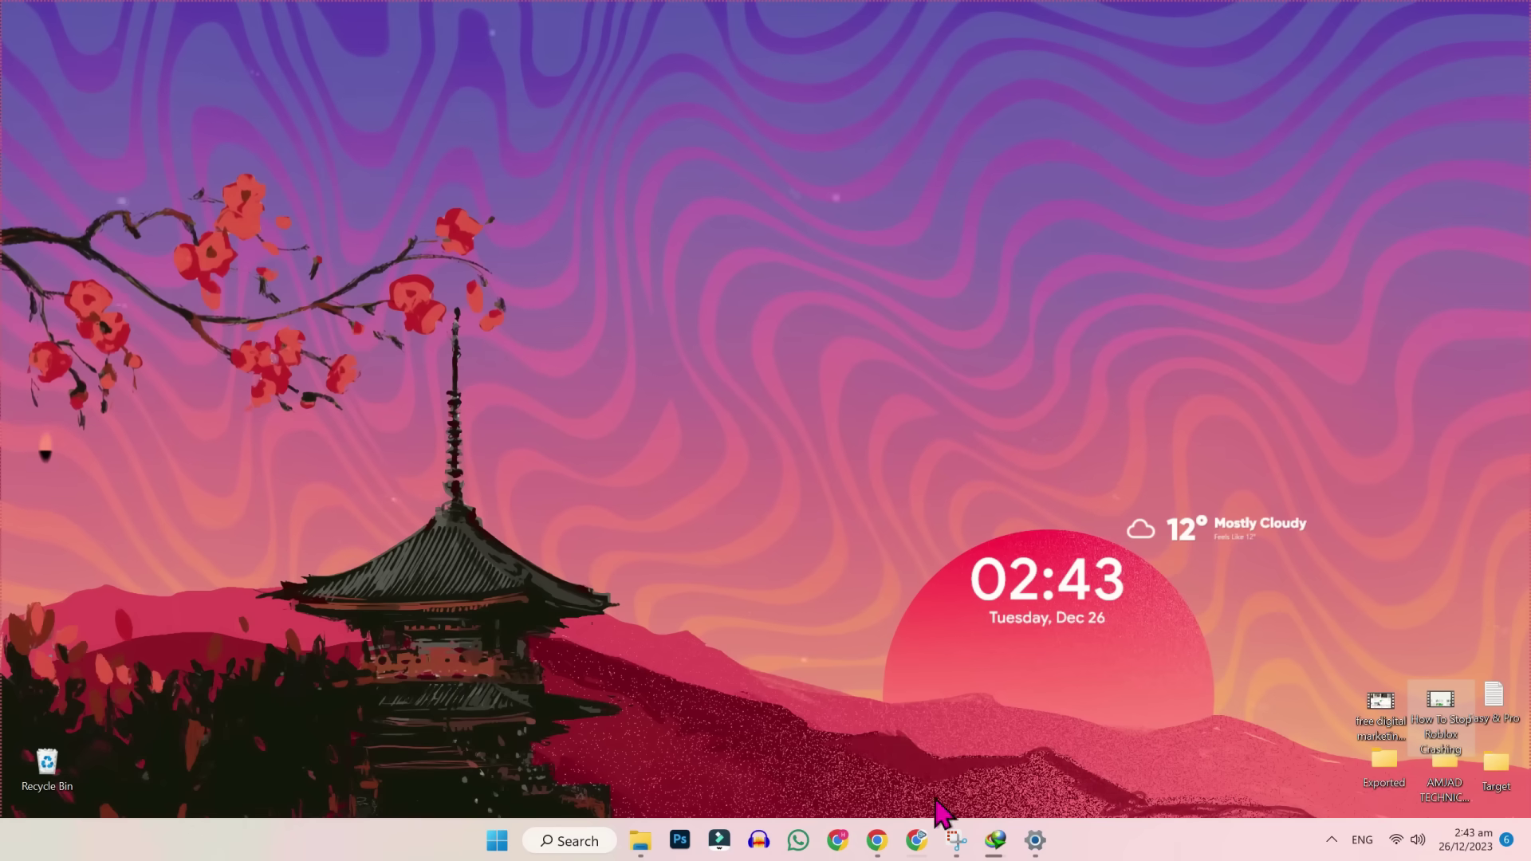
Step: Switch to the Roblox site in Chrome, open the PLS DONATE game page and start the game
{"action": "mouse_move", "coordinate": [877, 837]}
{"action": "left_click", "coordinate": [848, 761]}
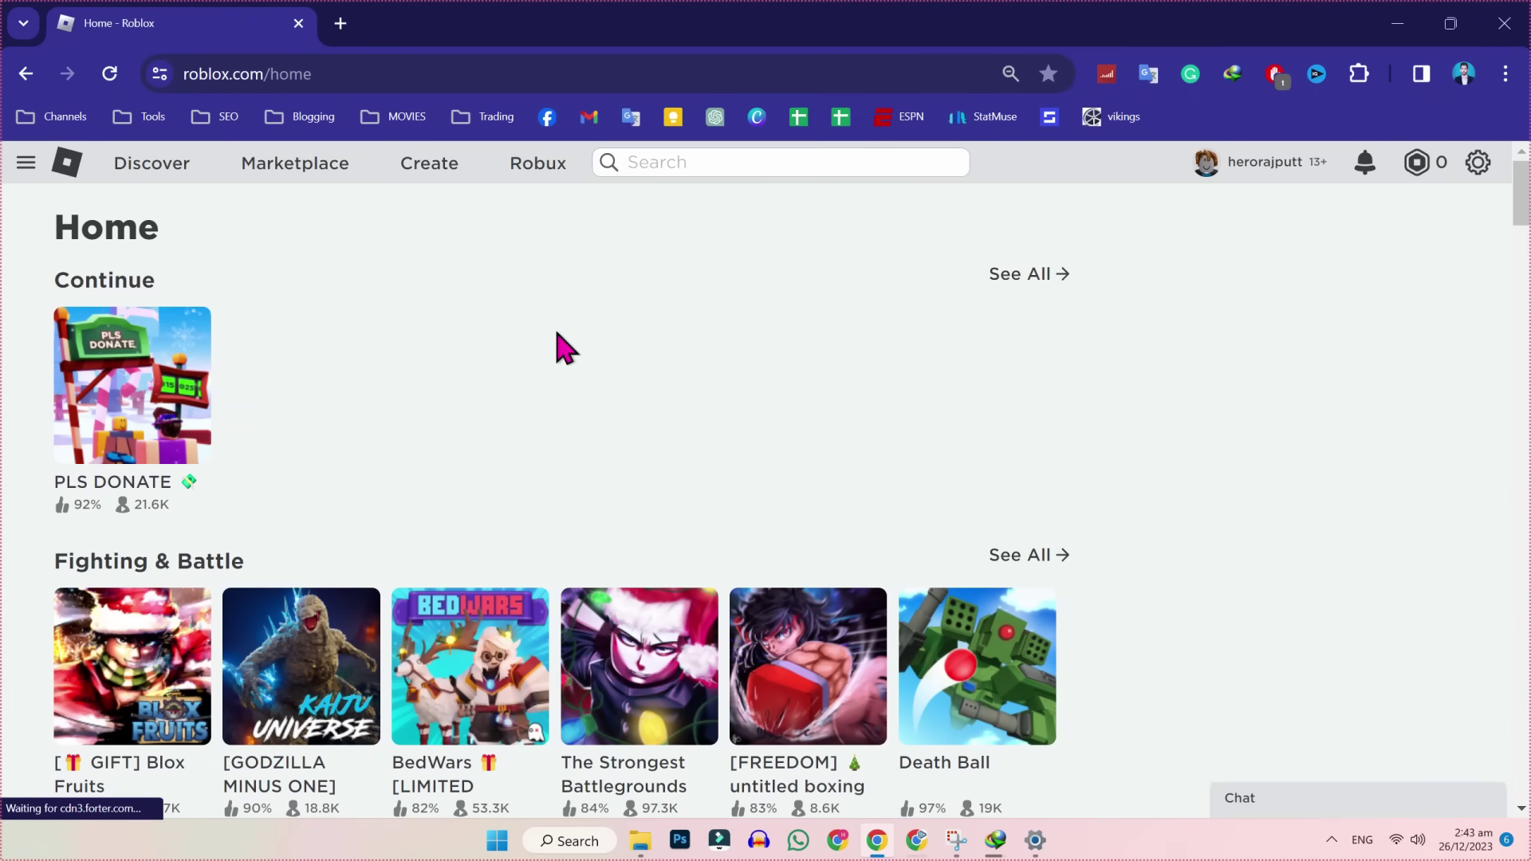
{"action": "left_click", "coordinate": [124, 407]}
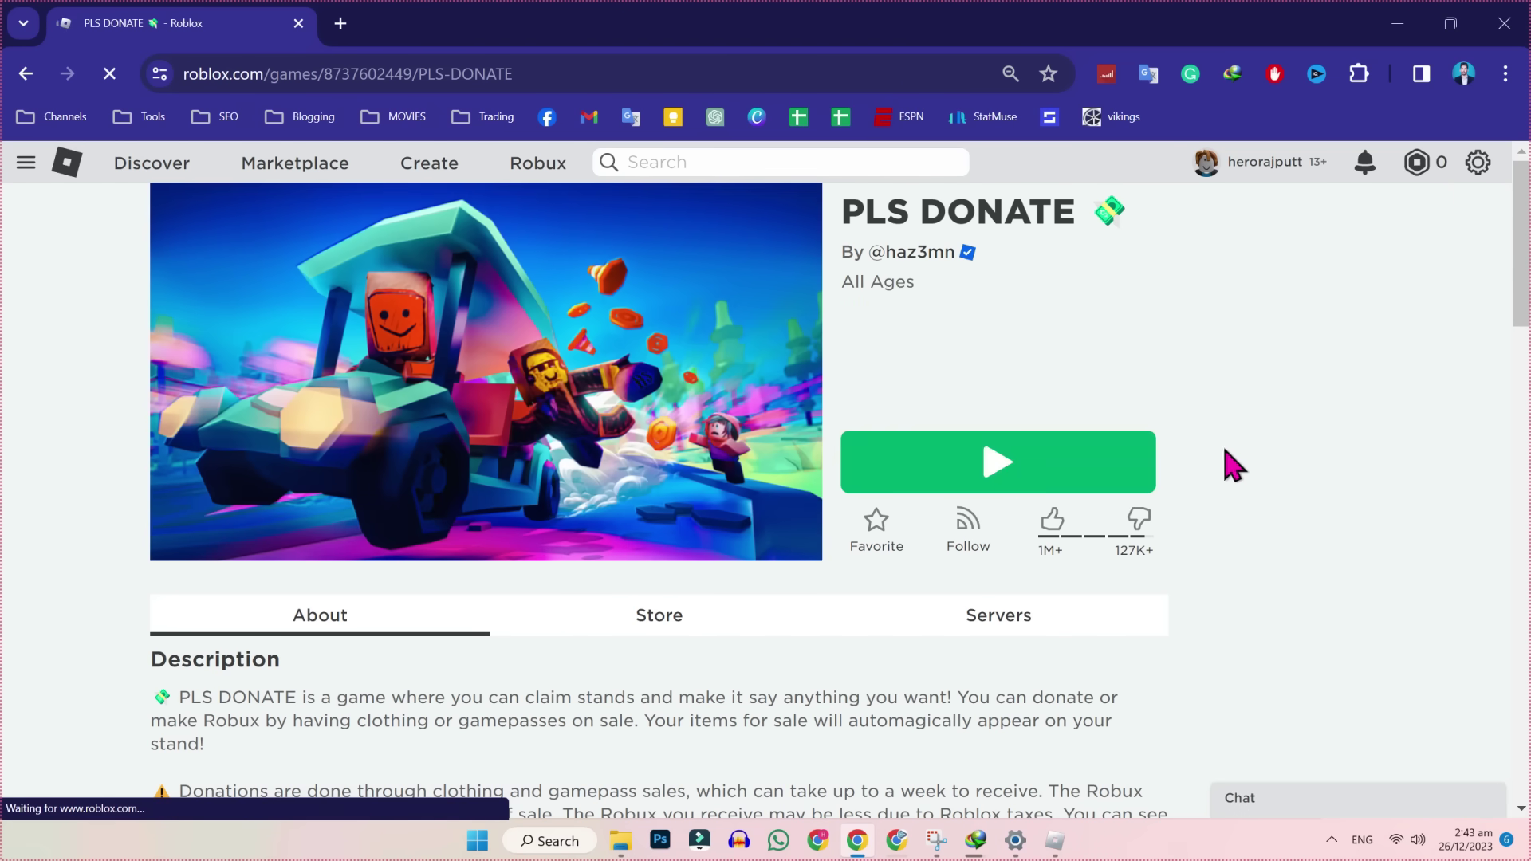
{"action": "left_click", "coordinate": [1009, 474]}
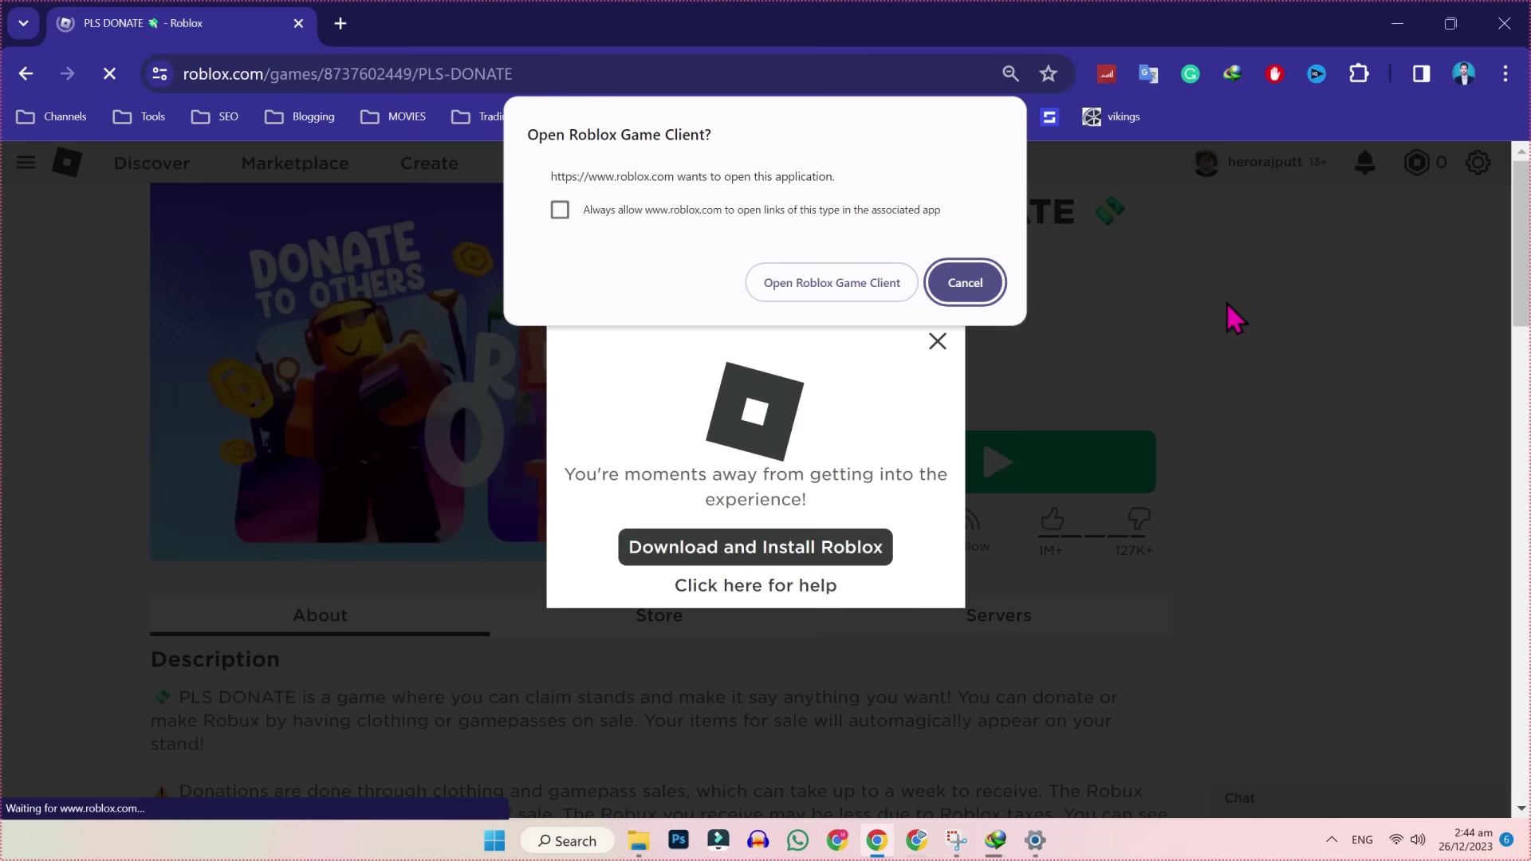
Step: Decline opening the Roblox Game Client and request the Roblox installer, dismissing the download dialog without starting it
{"action": "left_click", "coordinate": [965, 283]}
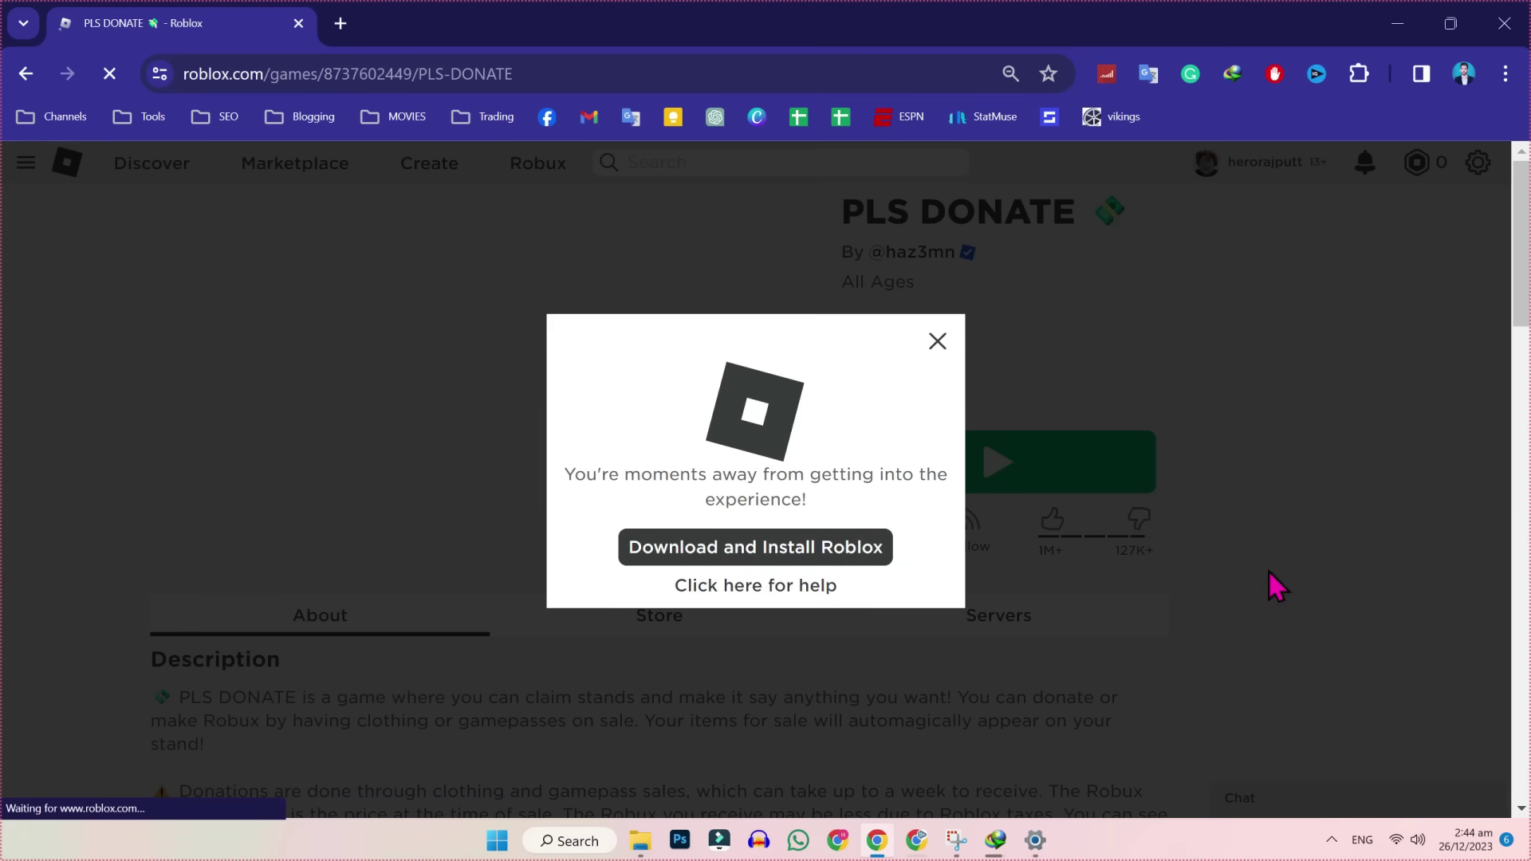
{"action": "left_click", "coordinate": [857, 567]}
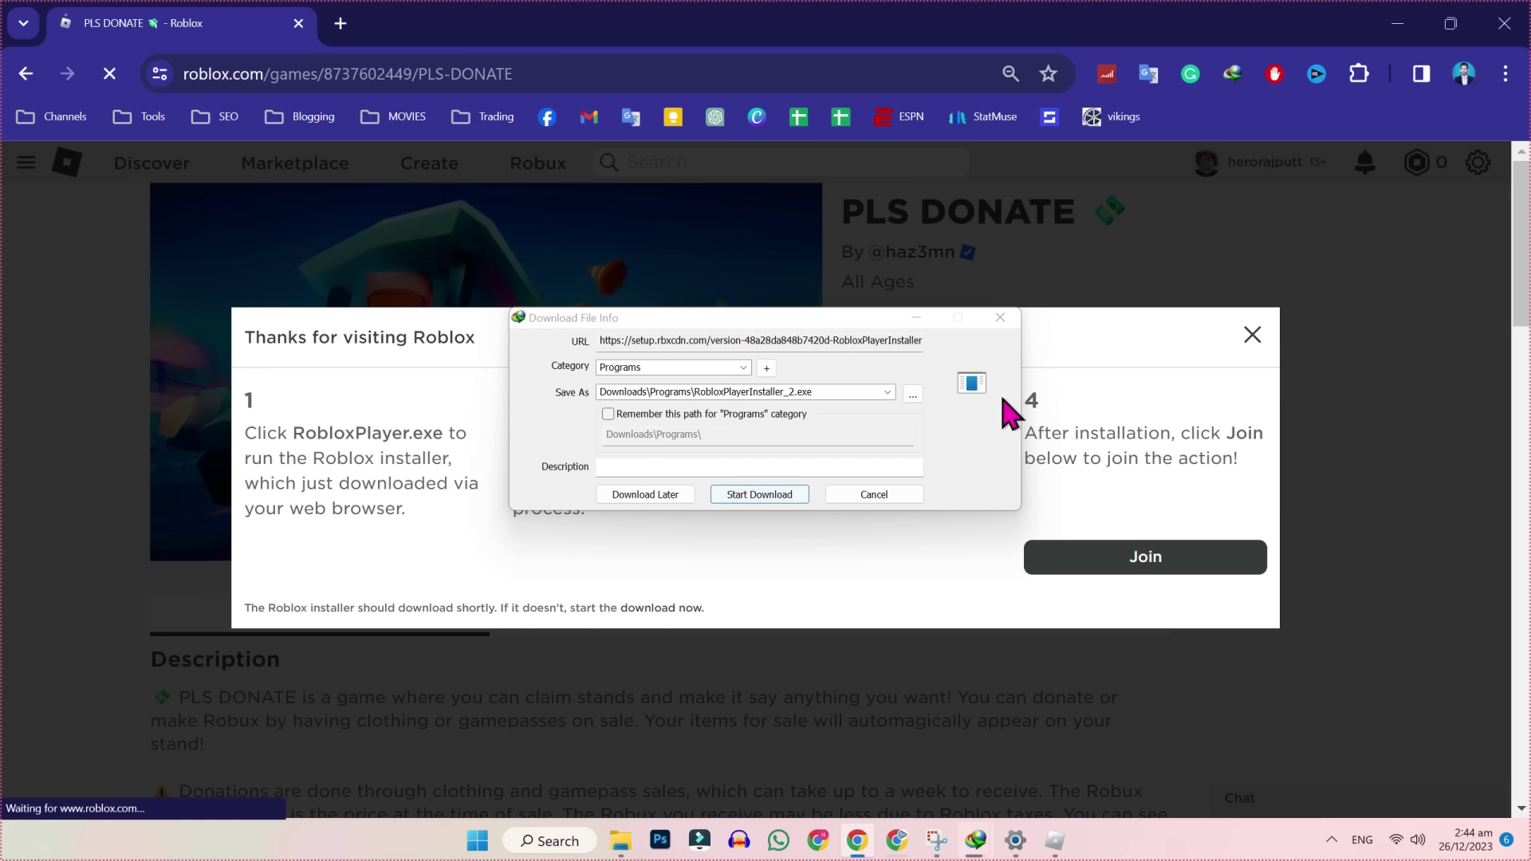
{"action": "left_click", "coordinate": [1000, 318]}
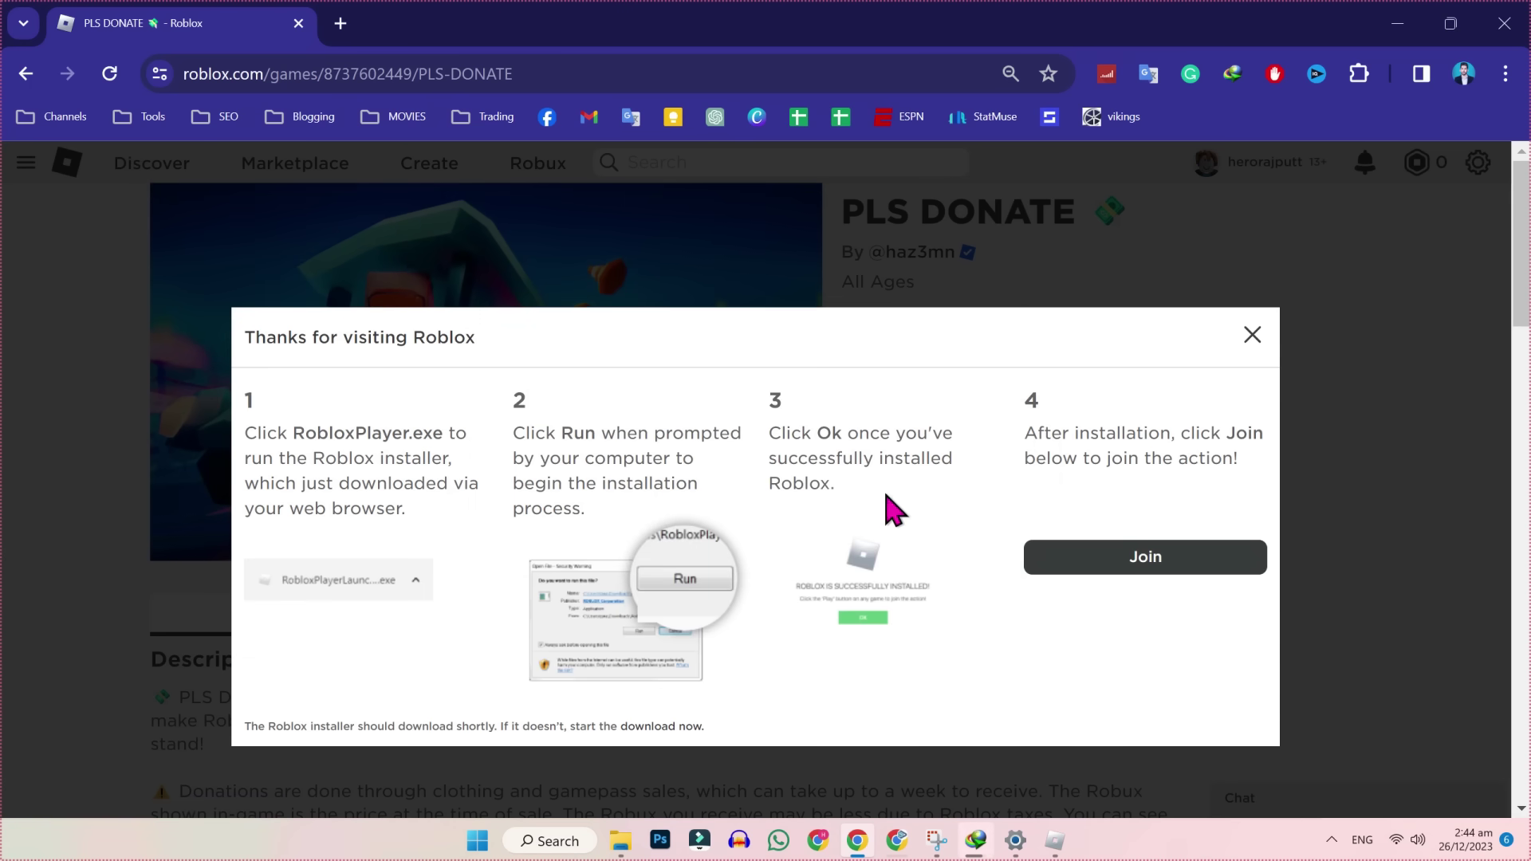
Step: Switch to the Roblox window in File Explorer and open the Programs folder inside Downloads
{"action": "mouse_move", "coordinate": [620, 837]}
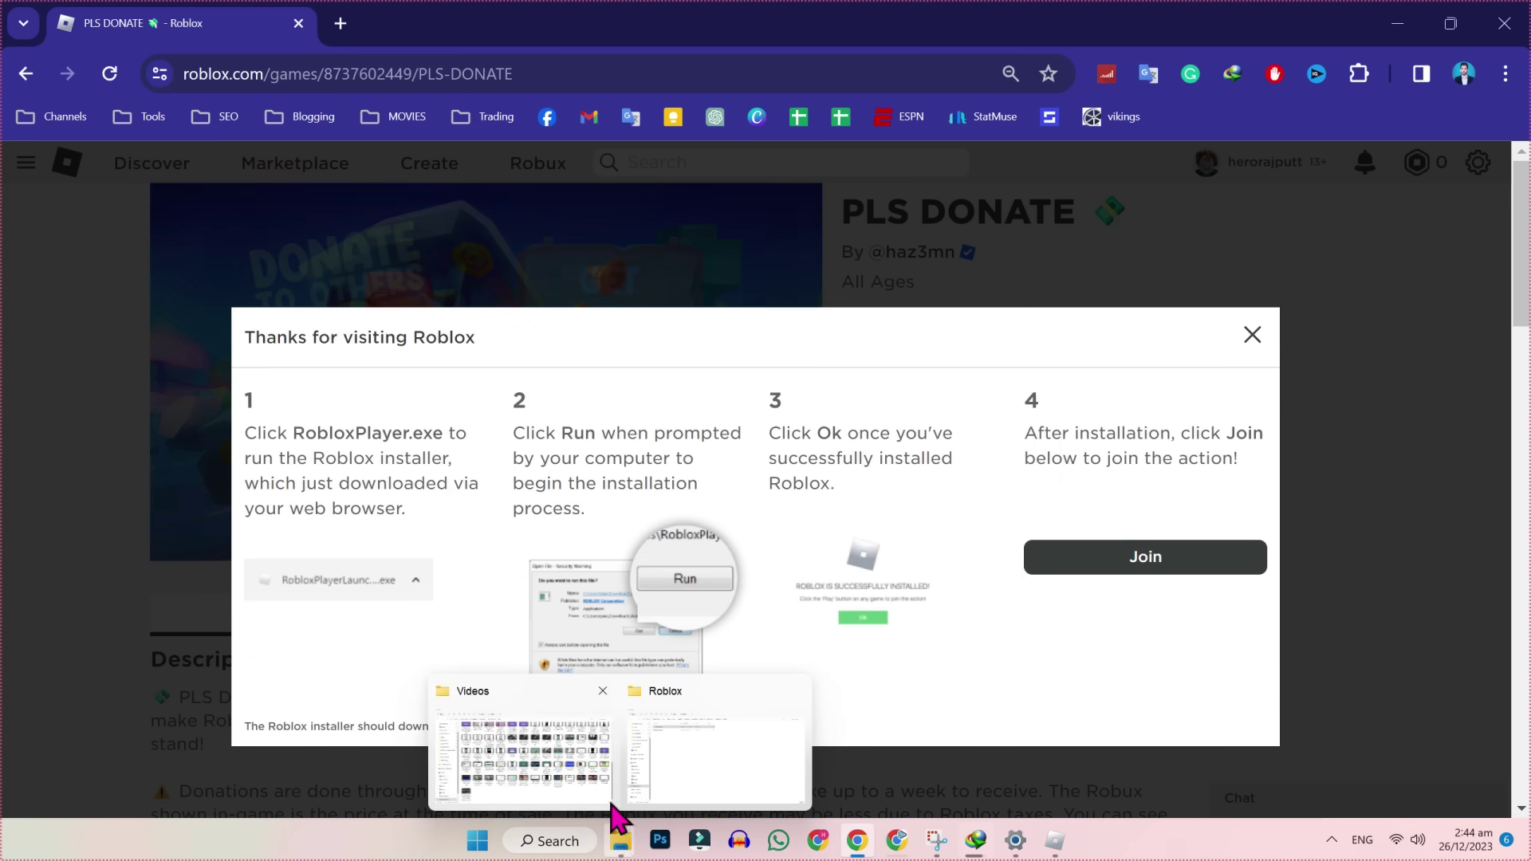
{"action": "left_click", "coordinate": [664, 786]}
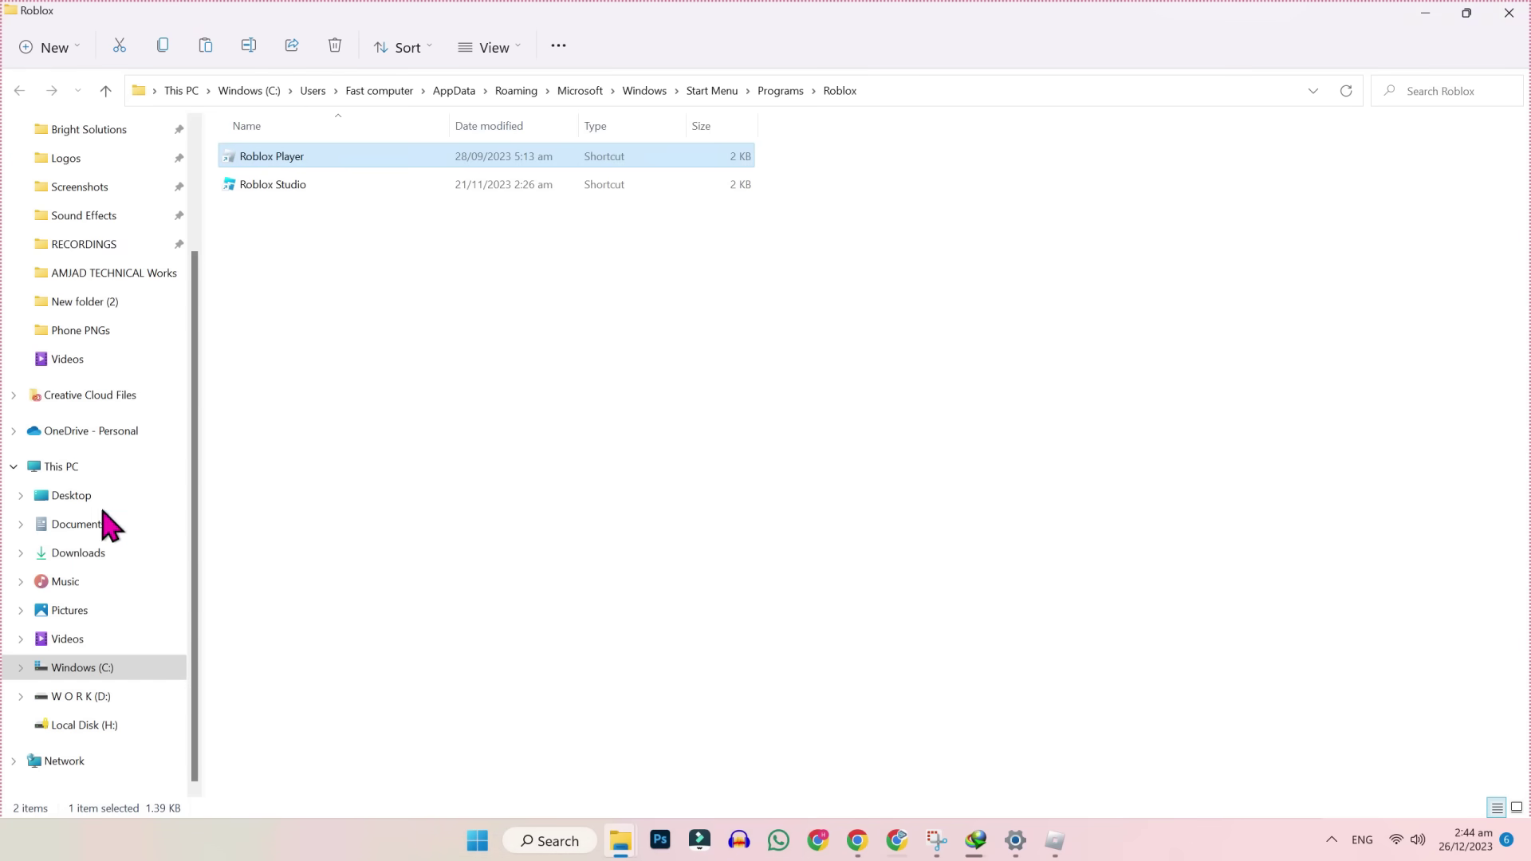
{"action": "left_click", "coordinate": [78, 553]}
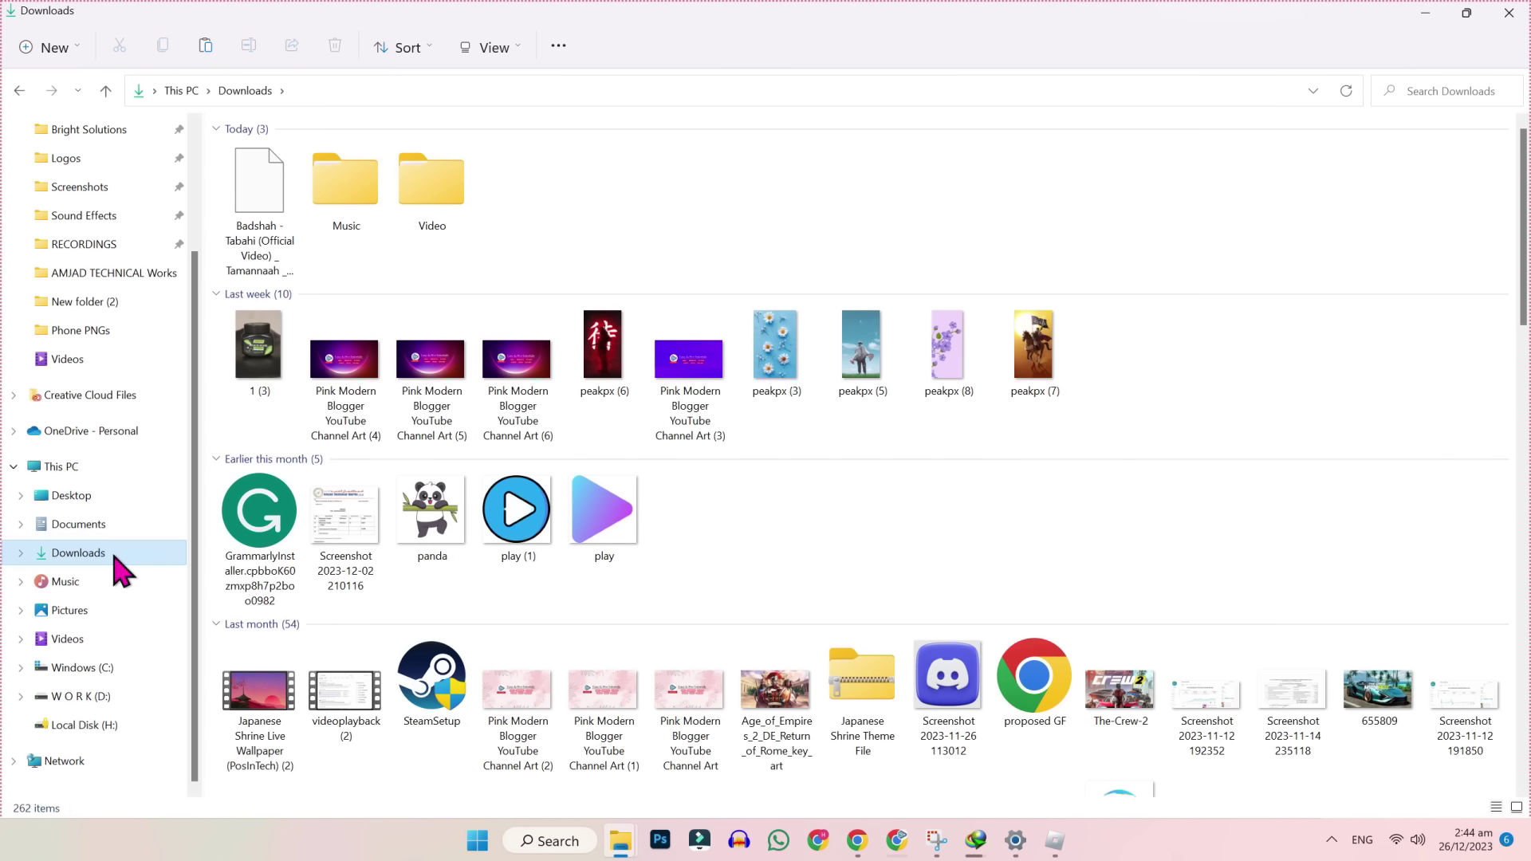
{"action": "scroll", "coordinate": [830, 505], "scroll_direction": "down", "scroll_amount": 5}
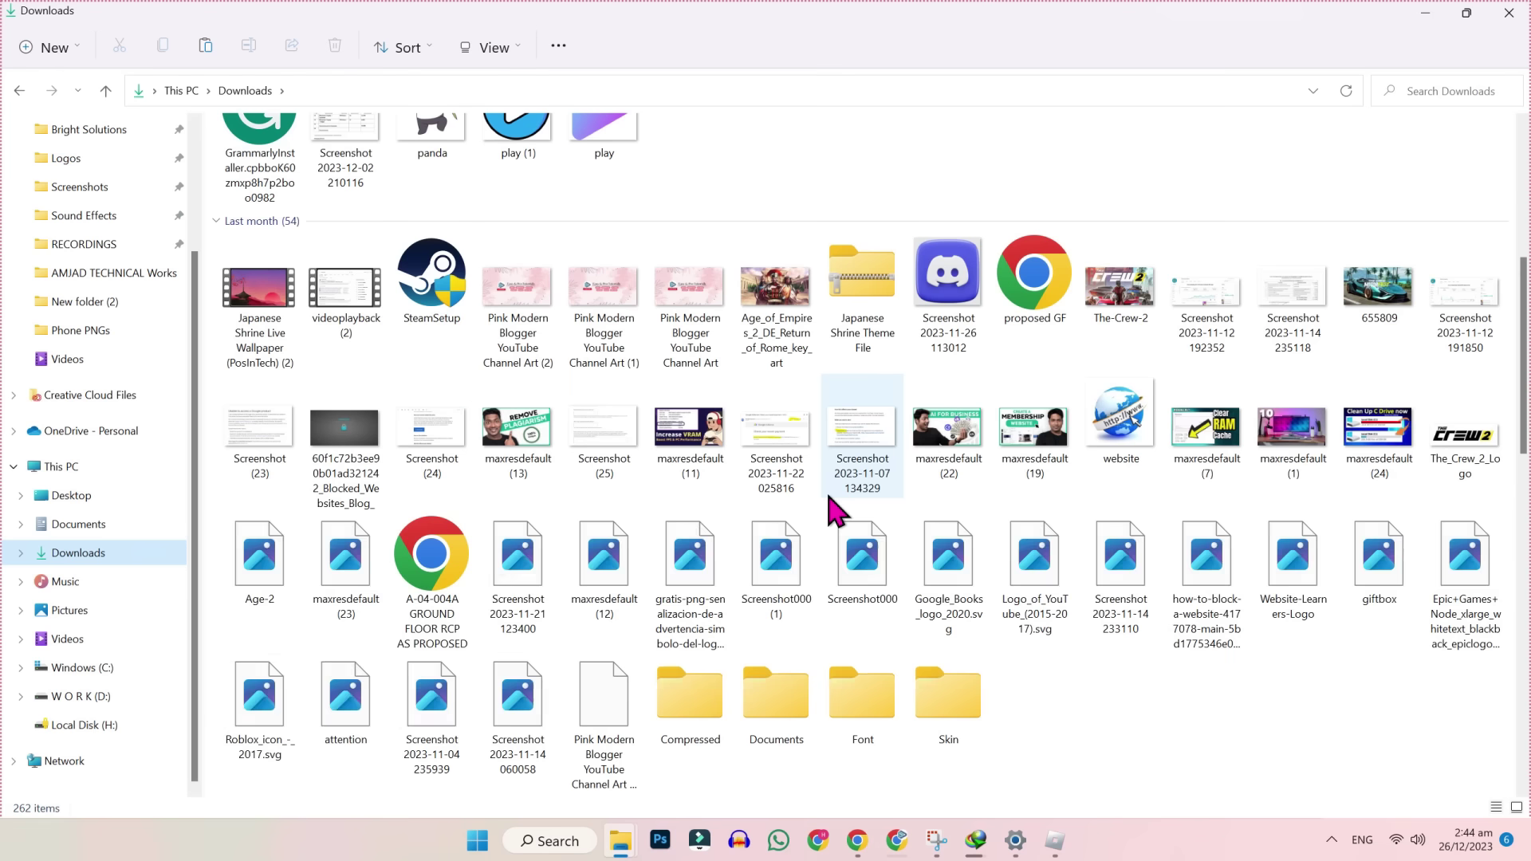
{"action": "scroll", "coordinate": [830, 511], "scroll_direction": "down", "scroll_amount": 4}
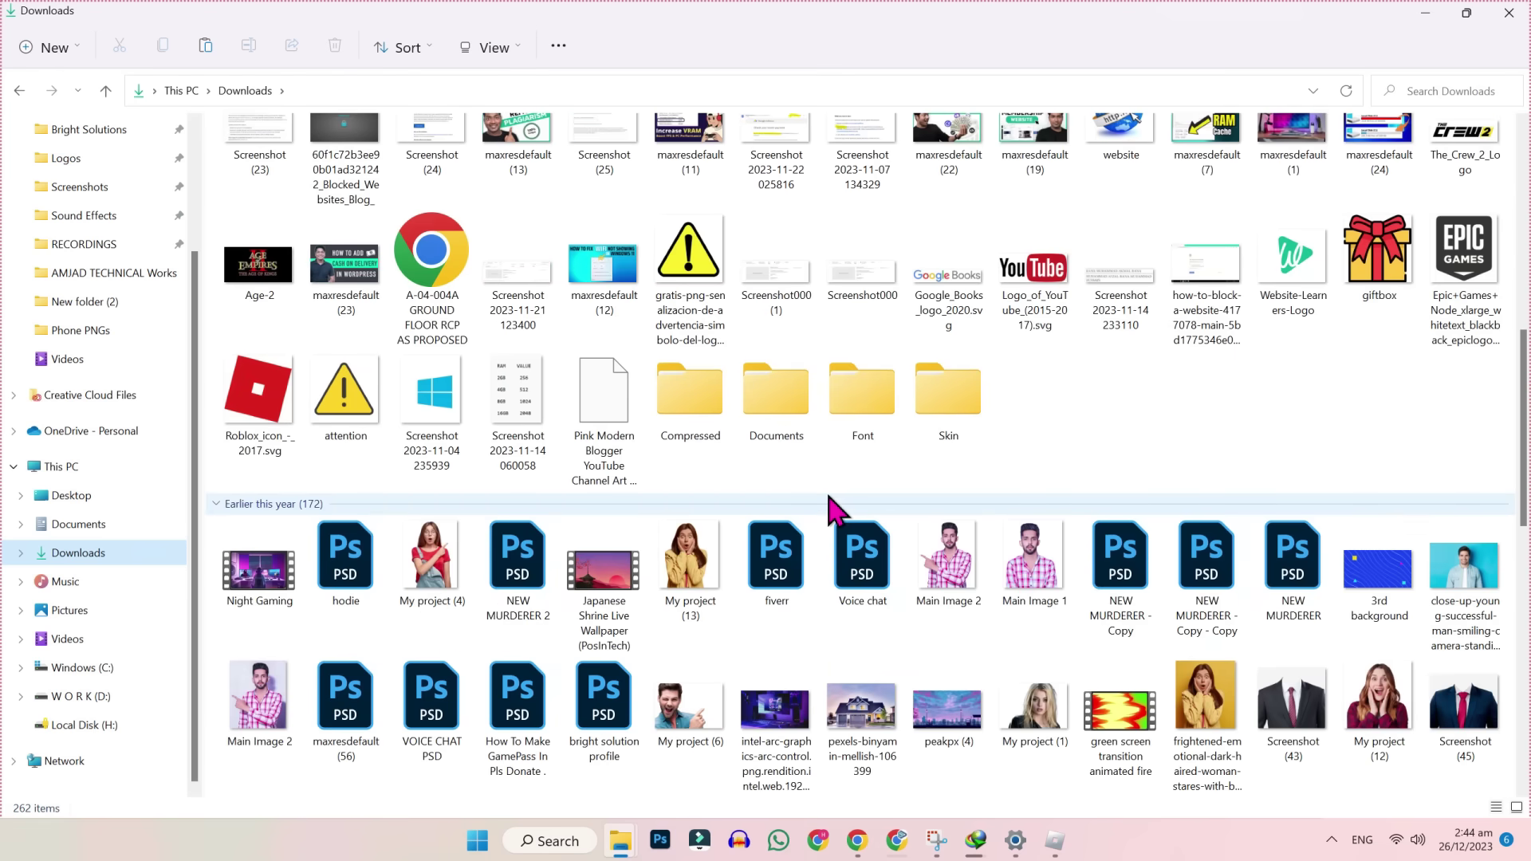
{"action": "scroll", "coordinate": [830, 511], "scroll_direction": "down", "scroll_amount": 20}
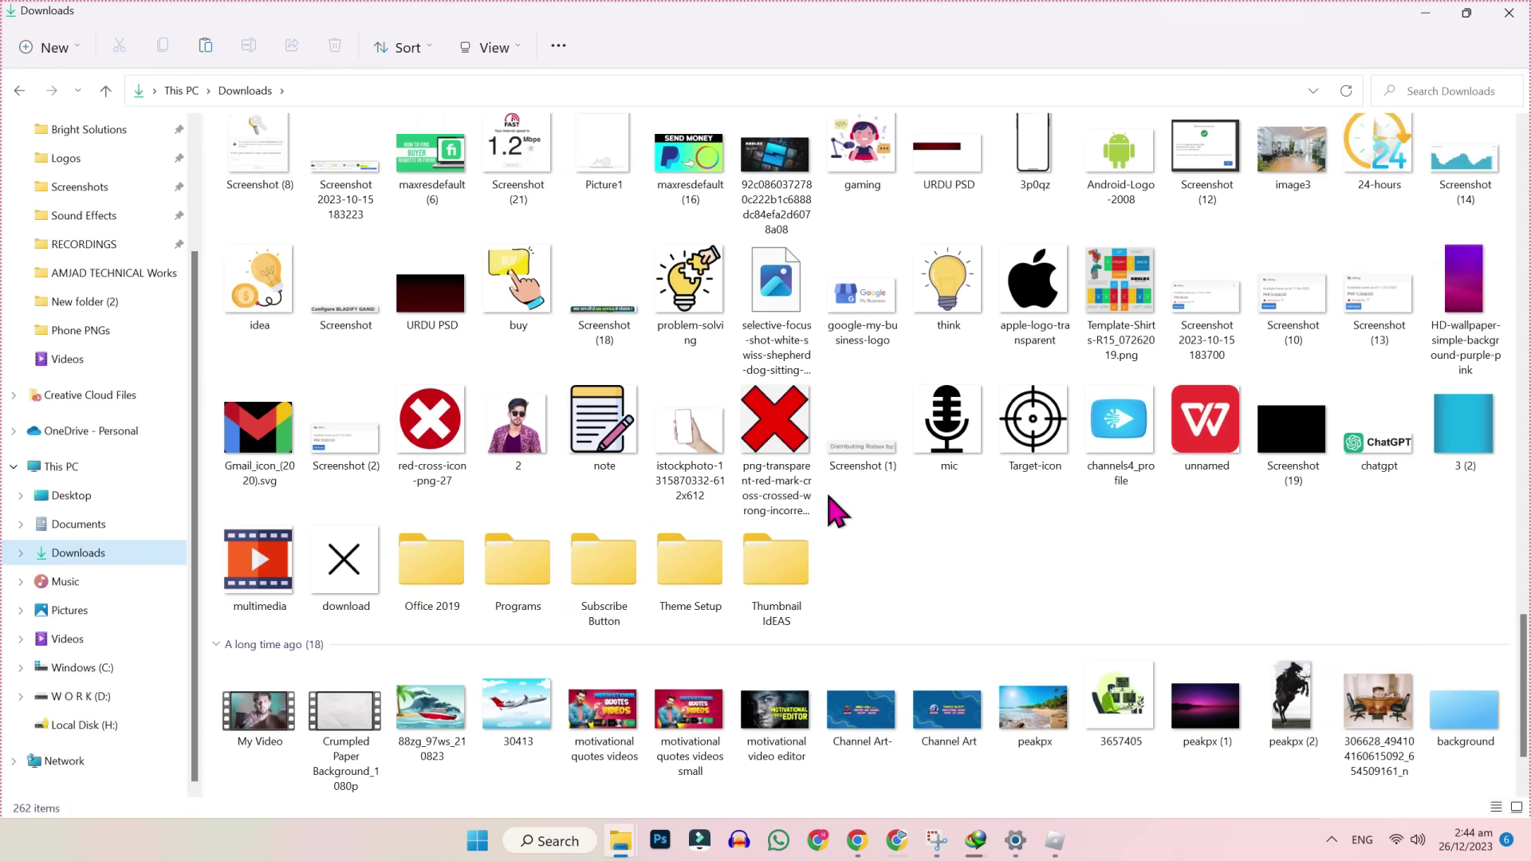
{"action": "double_click", "coordinate": [500, 590]}
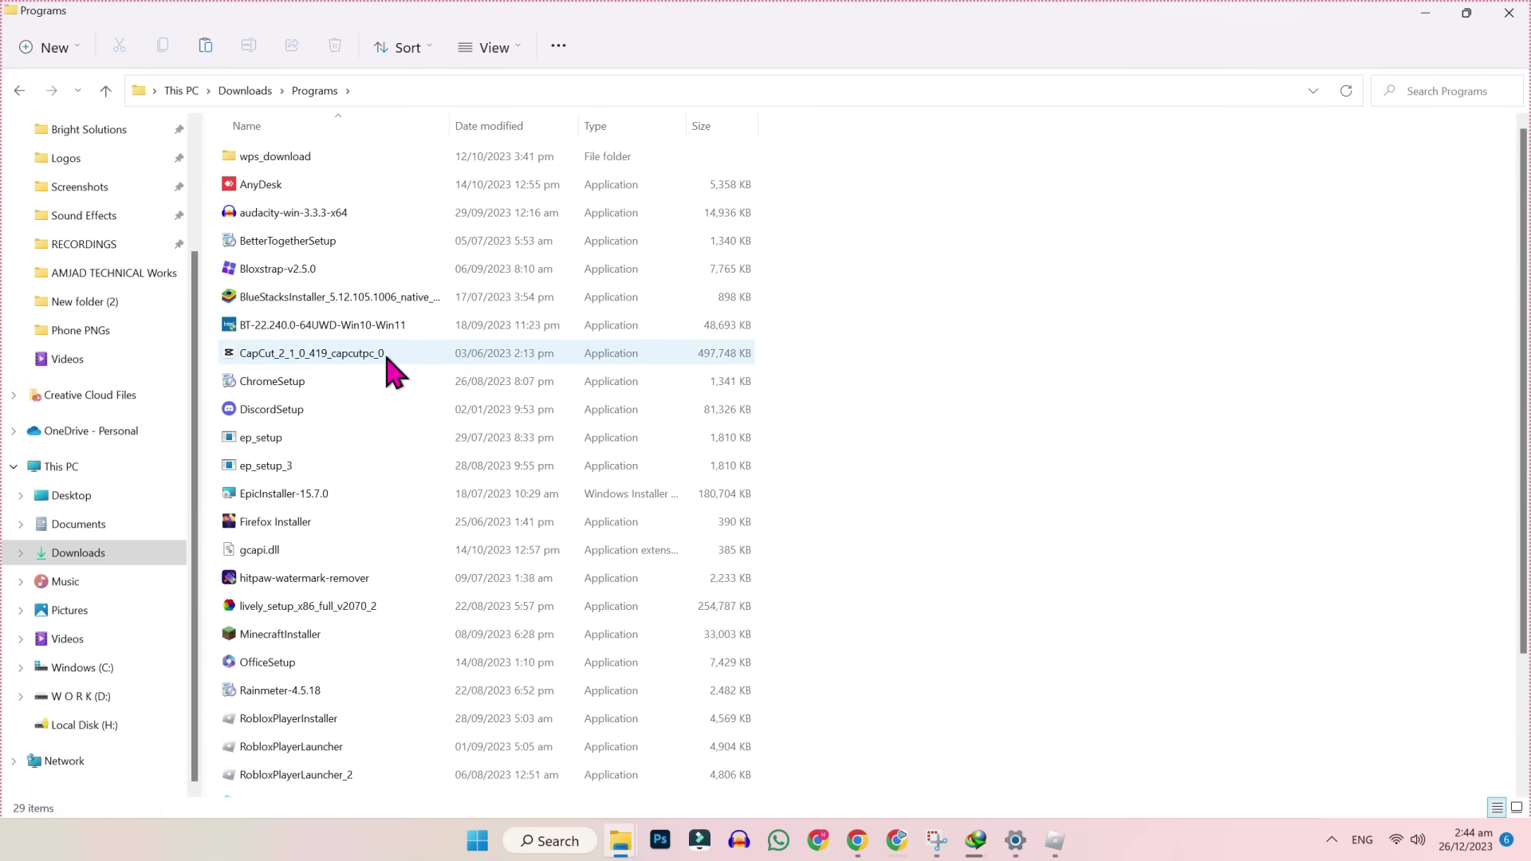
Step: Run RobloxPlayerLauncher from the Programs folder and bring its installer window forward
{"action": "scroll", "coordinate": [411, 408], "scroll_direction": "down", "scroll_amount": 2}
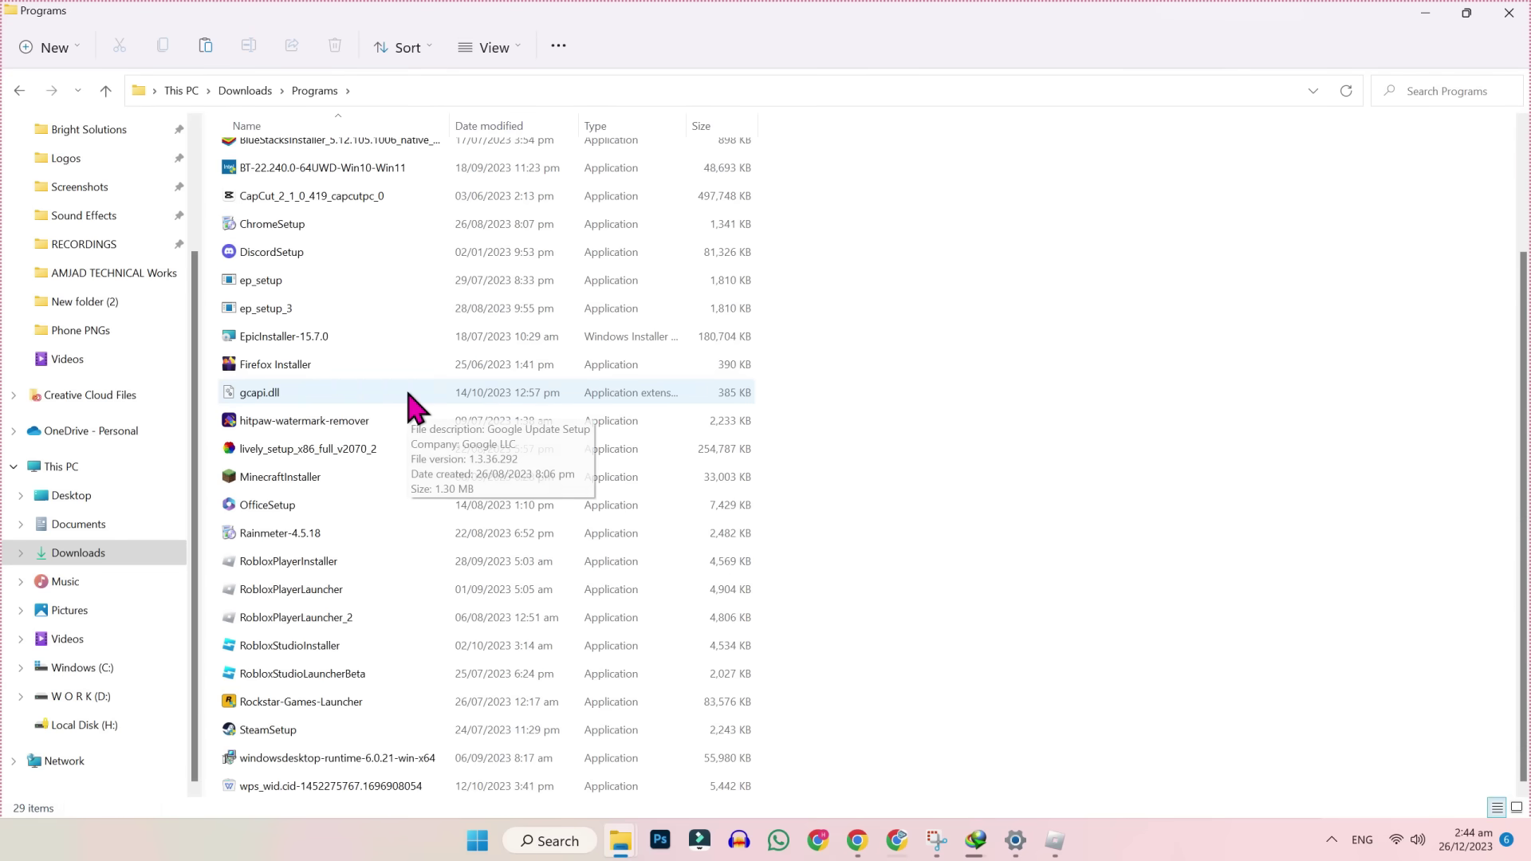
{"action": "left_click", "coordinate": [347, 594]}
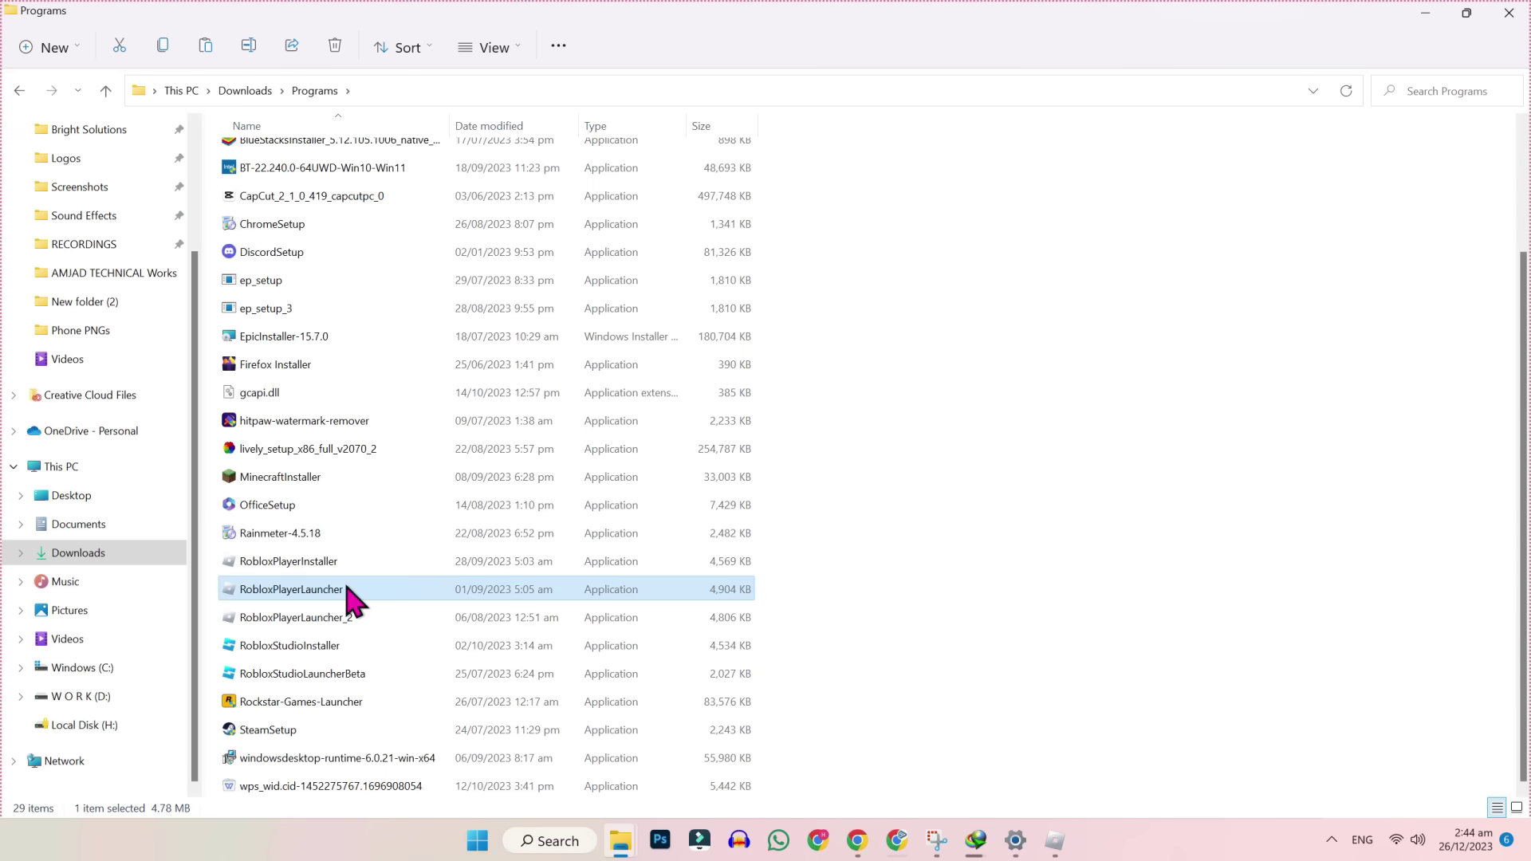
{"action": "double_click", "coordinate": [315, 592]}
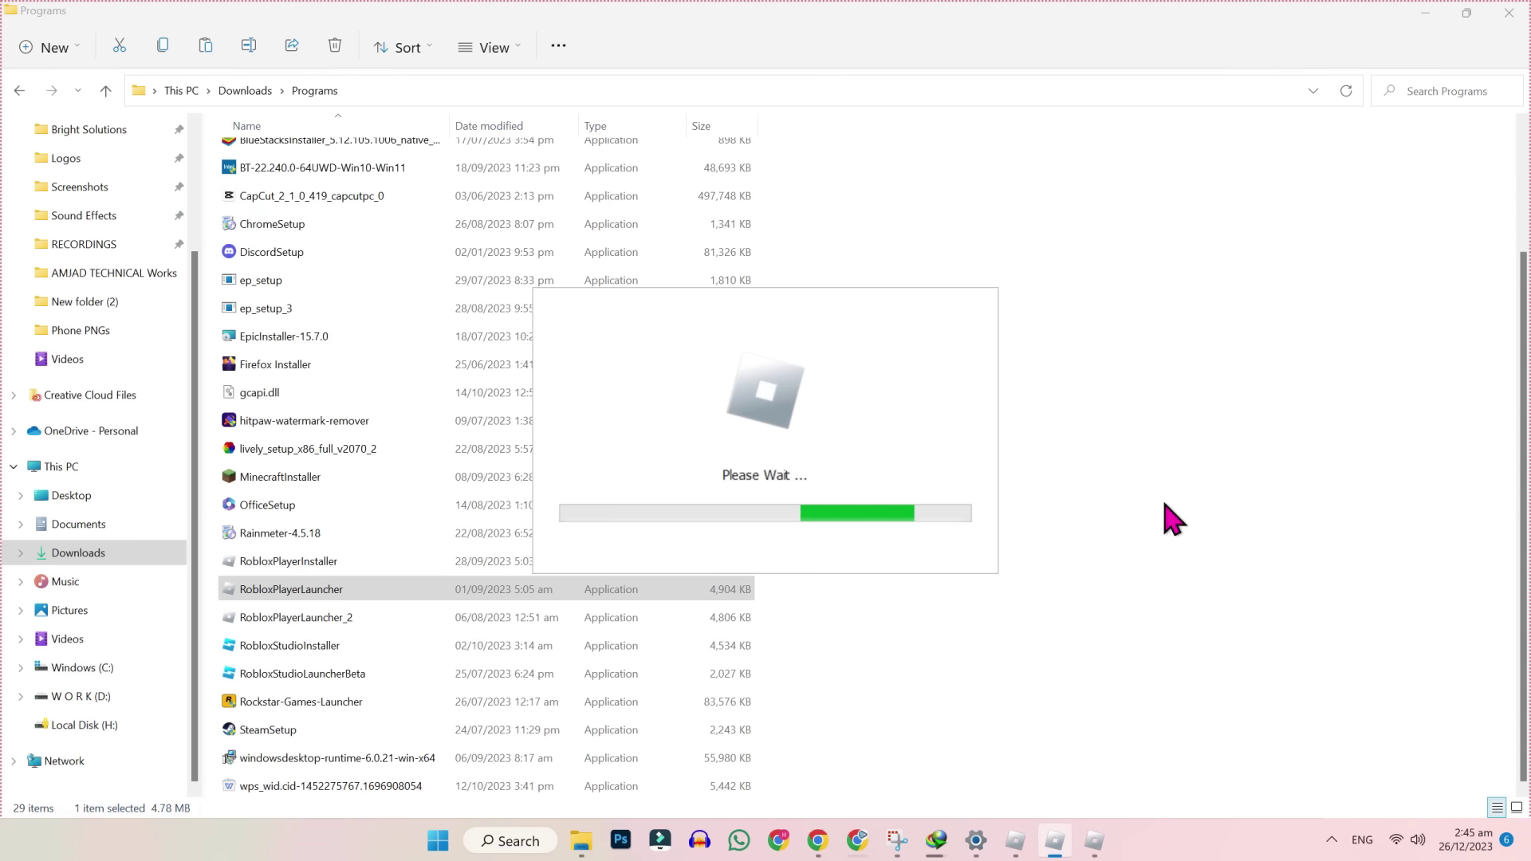
{"action": "mouse_move", "coordinate": [1096, 837]}
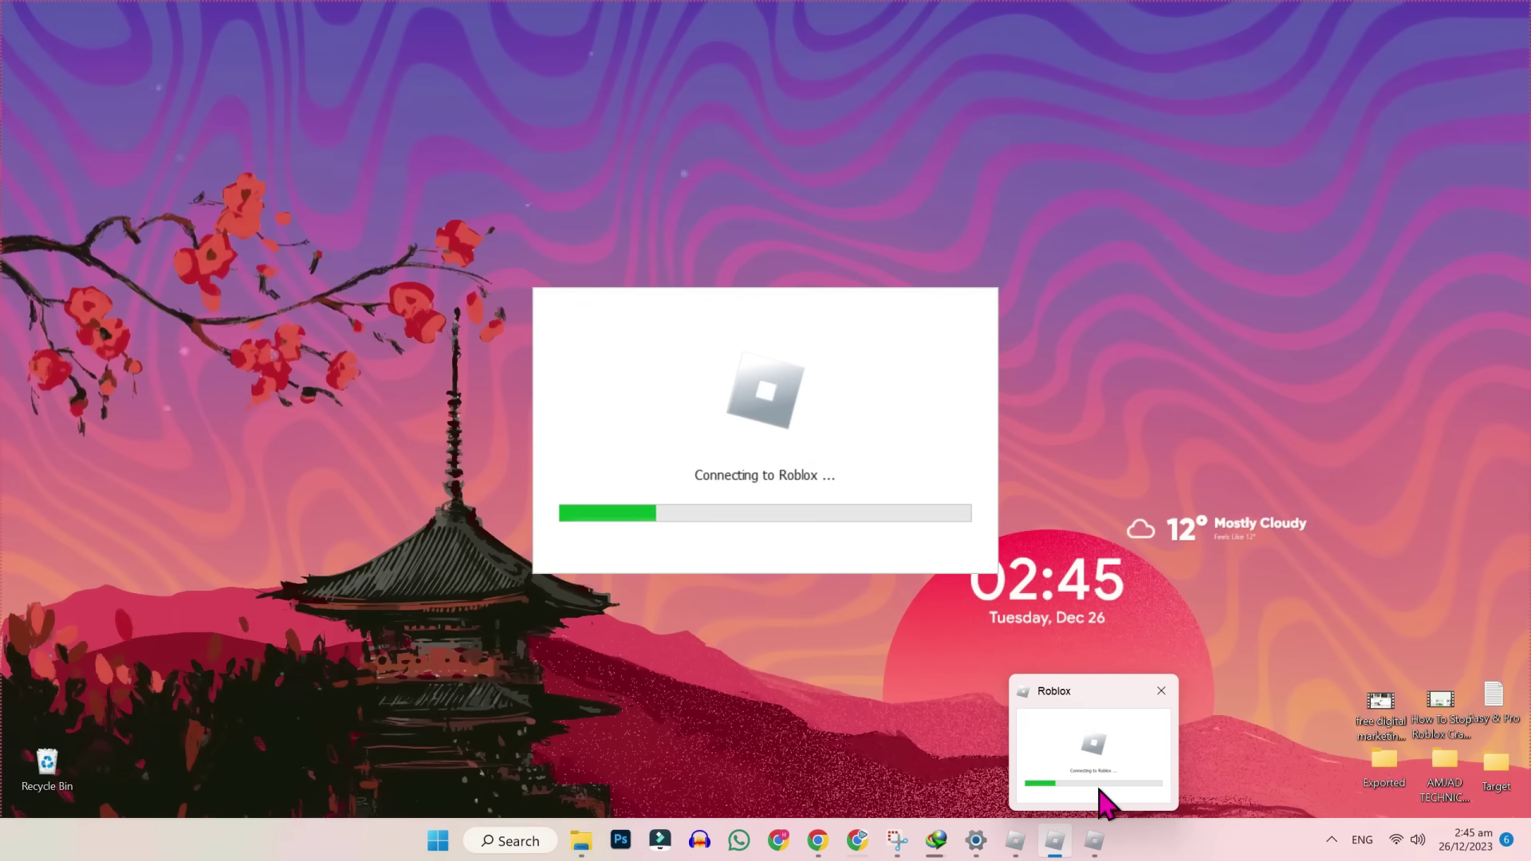
{"action": "left_click", "coordinate": [1107, 805]}
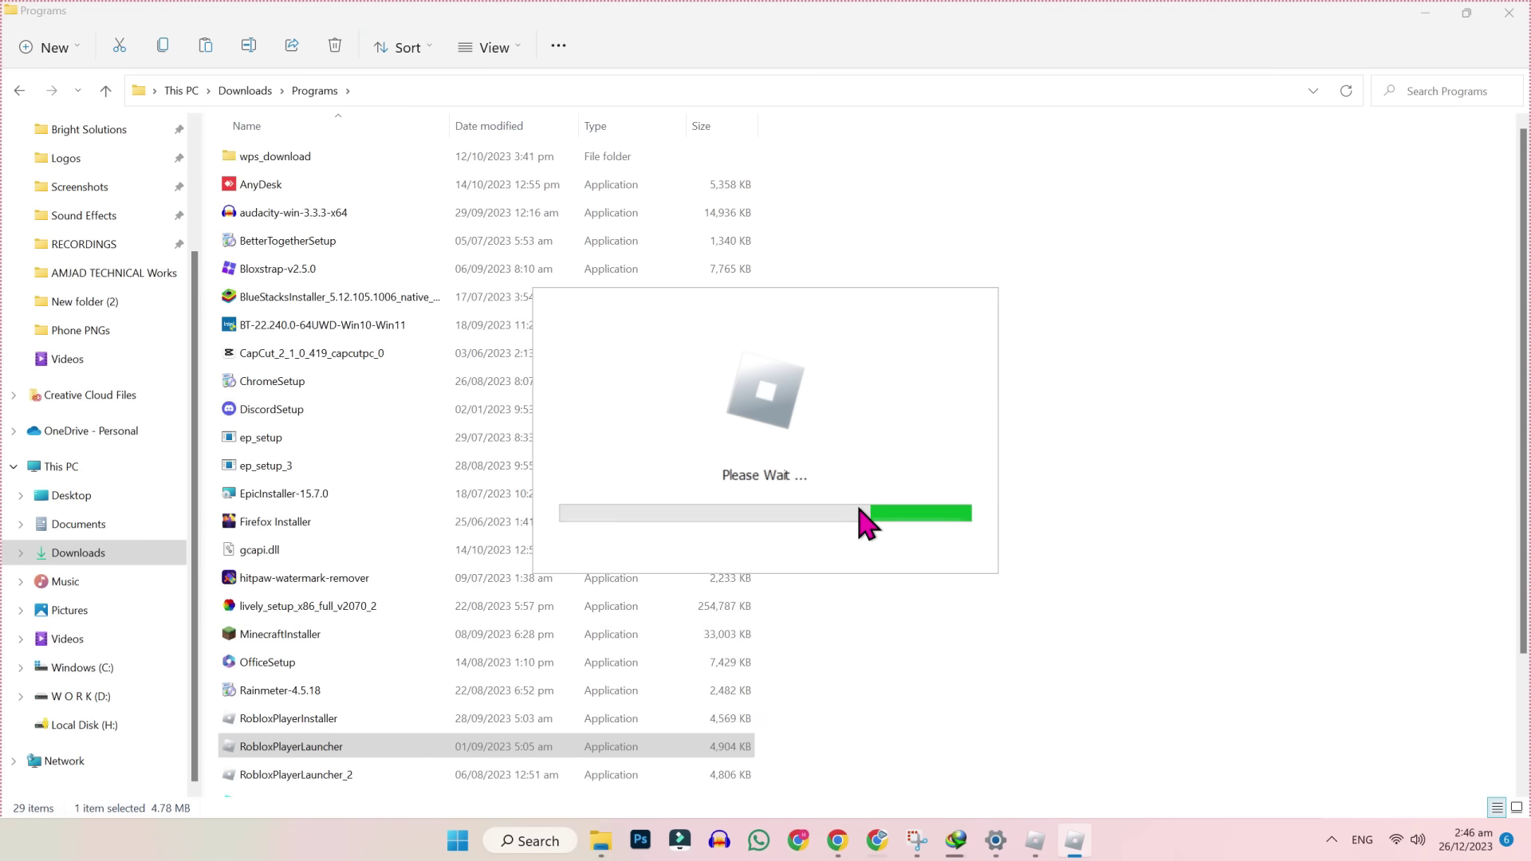
Step: Show the desktop and bring up the computer's power options, including Restart, dismissing them without choosing one
{"action": "key", "text": "super+d"}
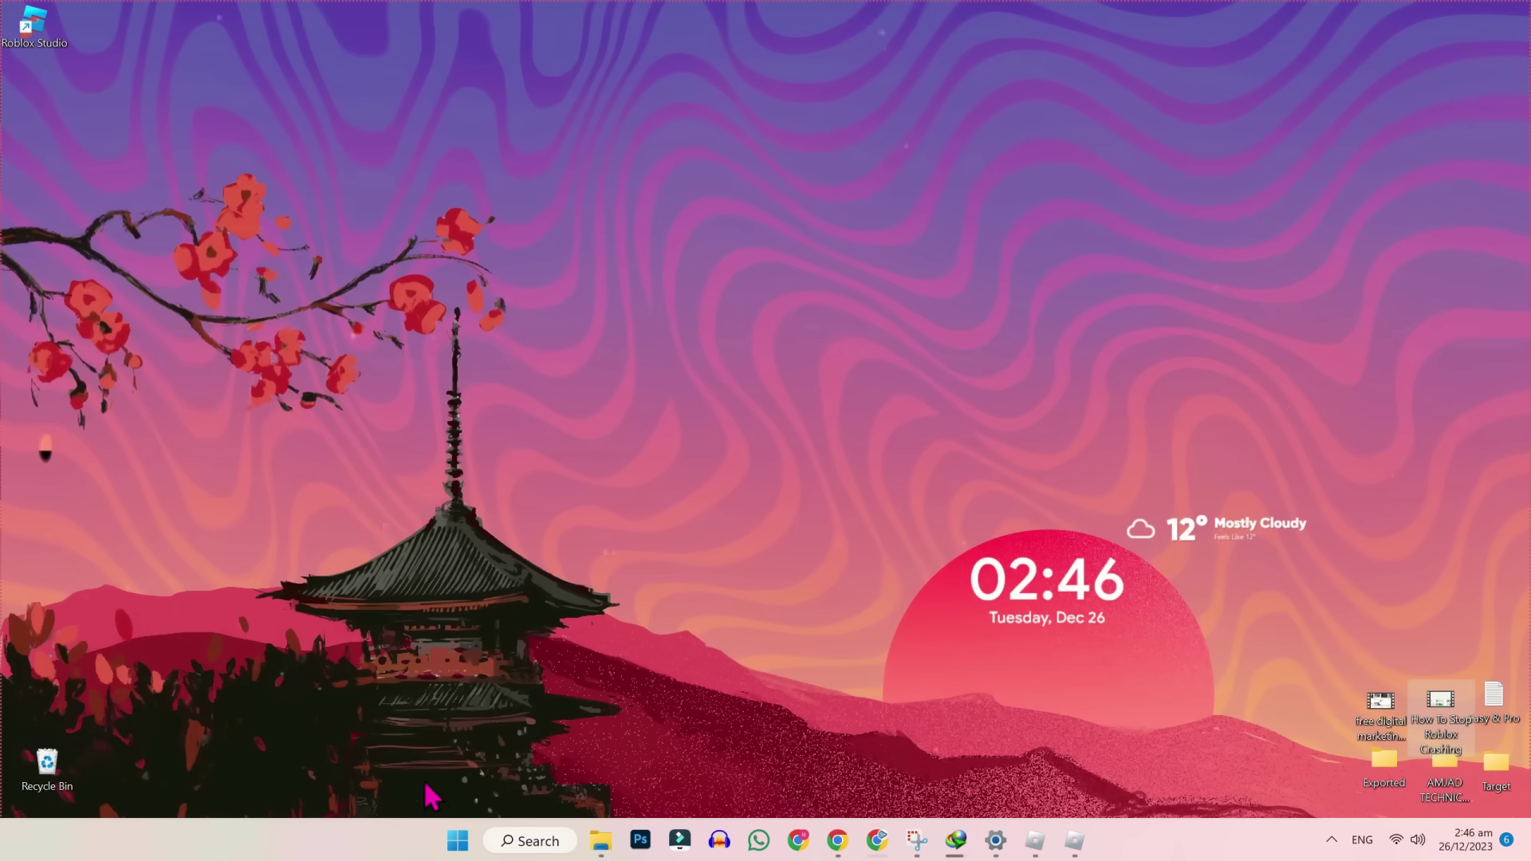
{"action": "left_click", "coordinate": [458, 840]}
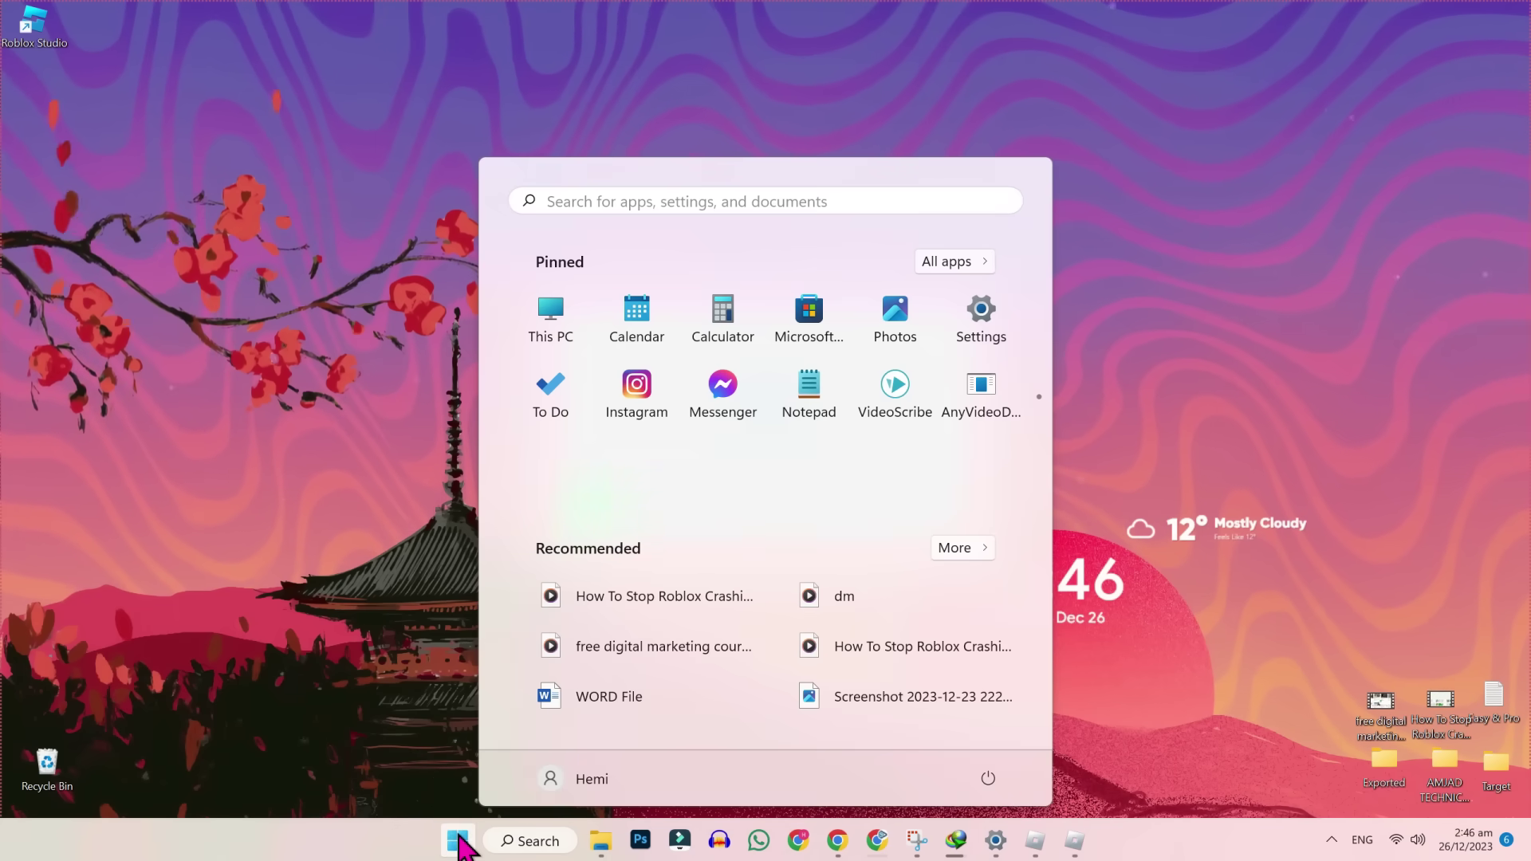
{"action": "left_click", "coordinate": [988, 777]}
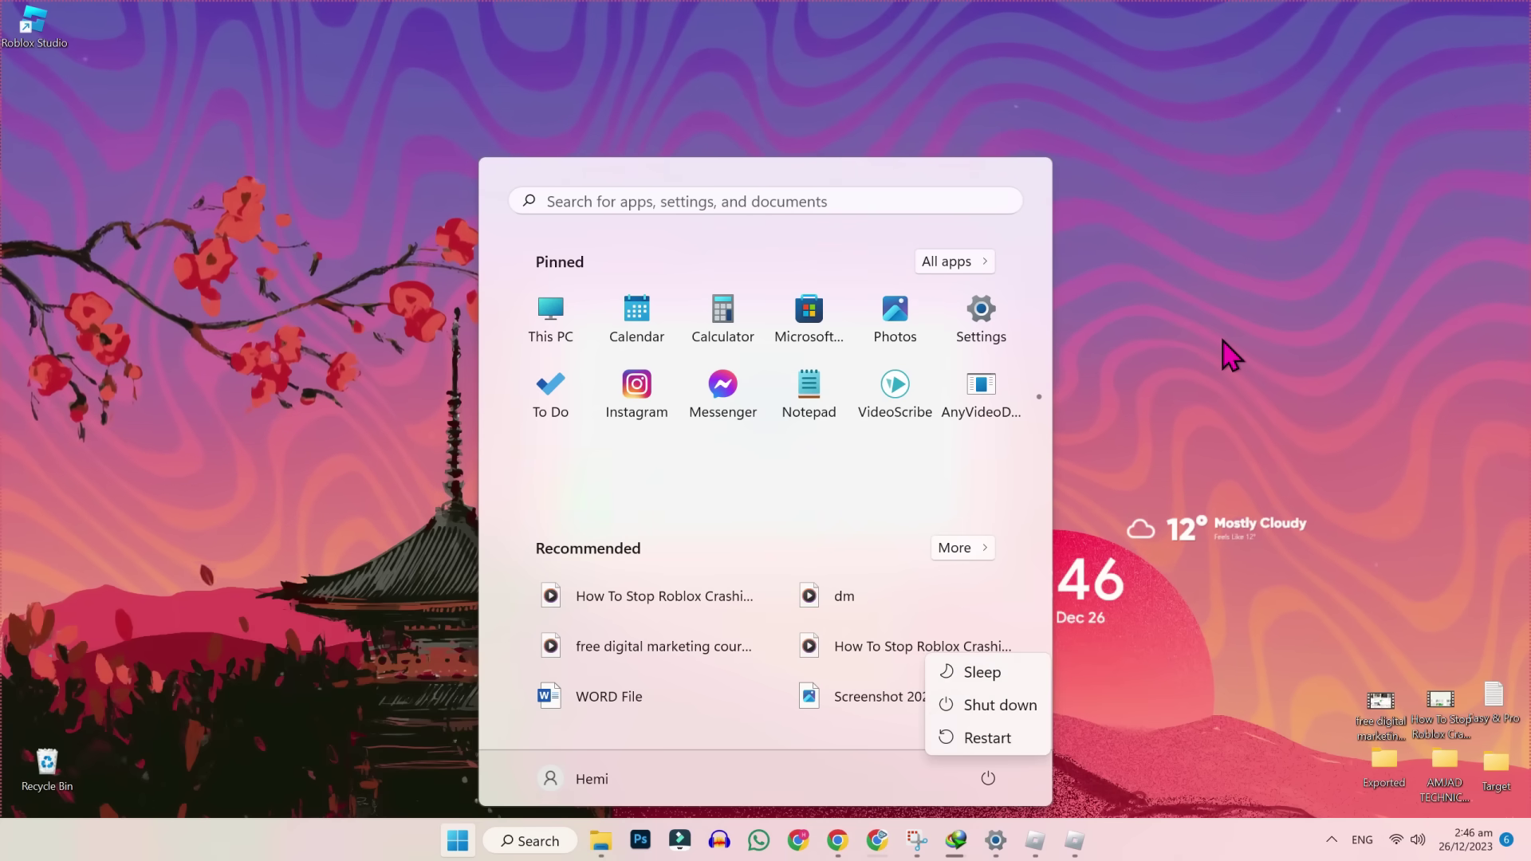
{"action": "key", "text": "Escape"}
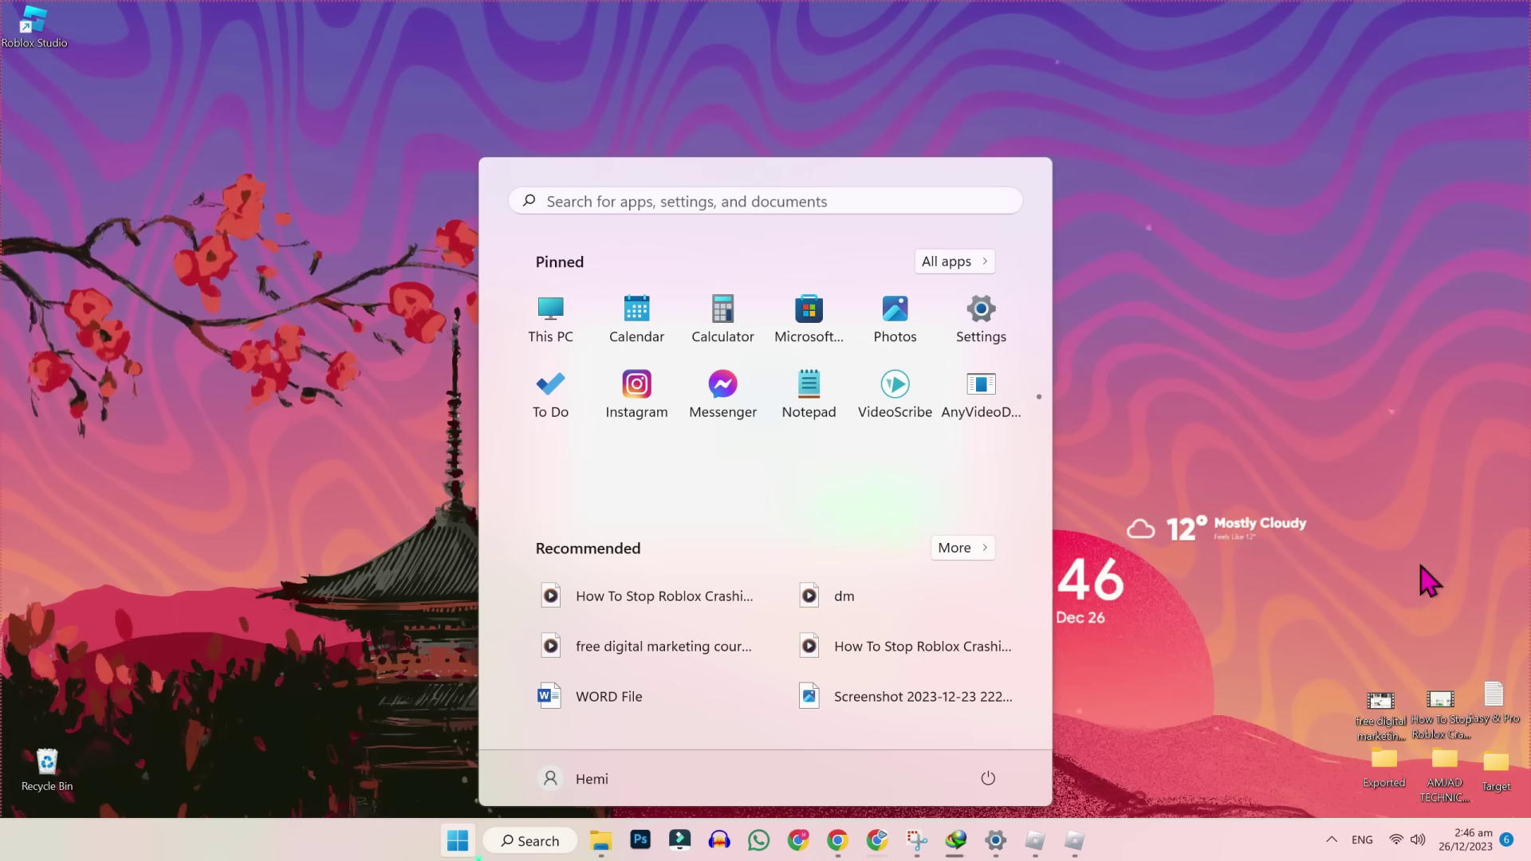